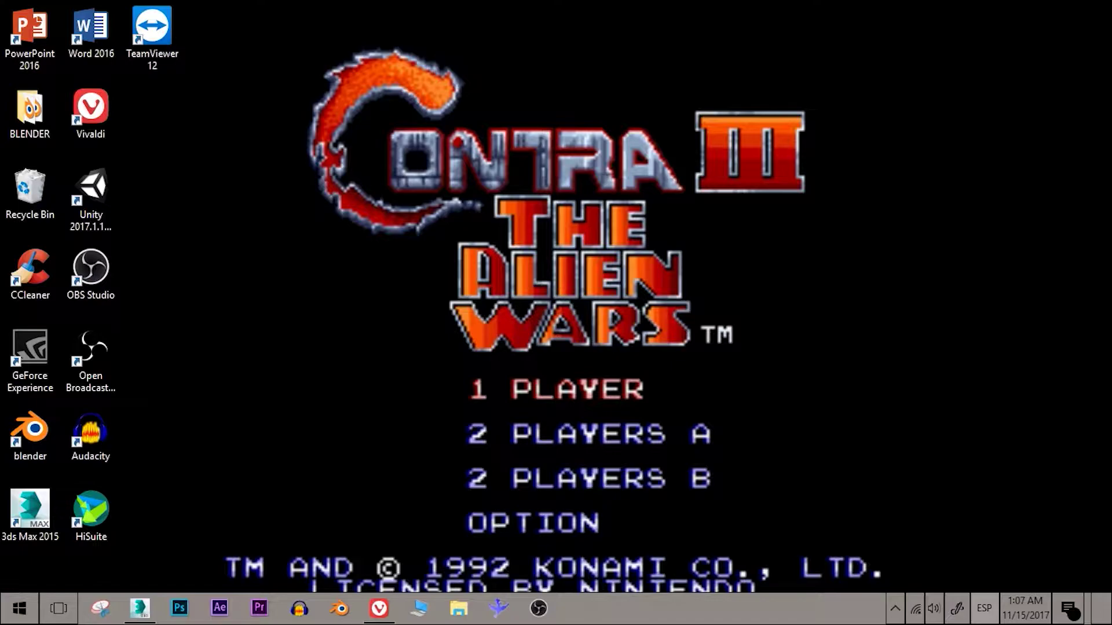
# Restore the Vivaldi browser window showing the Google home page.
pyautogui.click(380, 609)
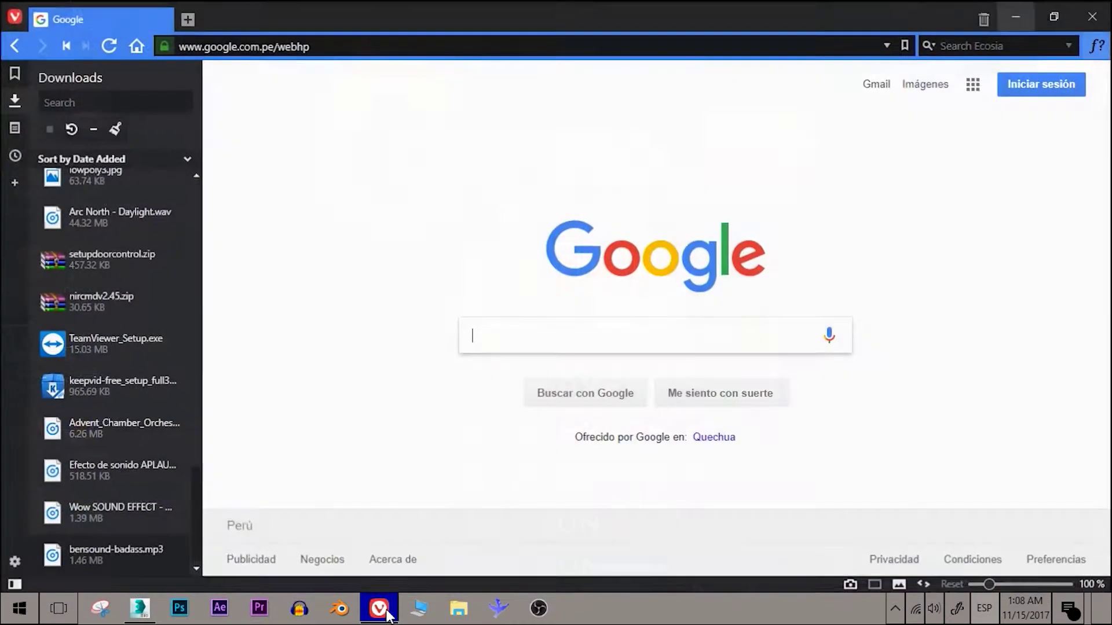
# Search Google for 'textures.com' and open the textures.com result in a new tab.
pyautogui.click(521, 45)
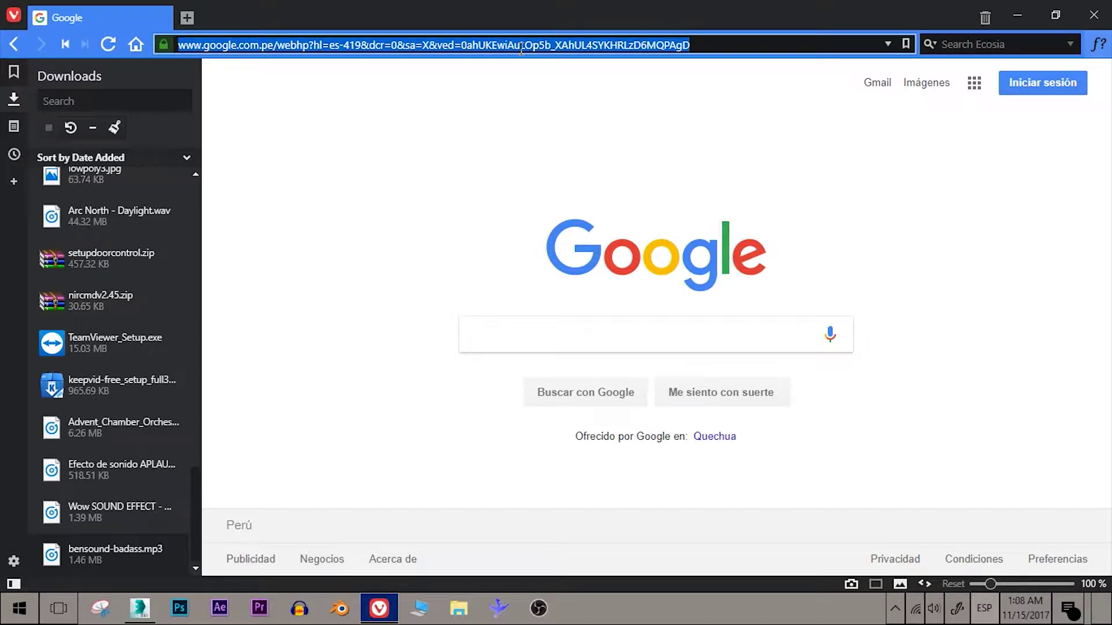
pyautogui.click(538, 341)
pyautogui.write('textures.com')
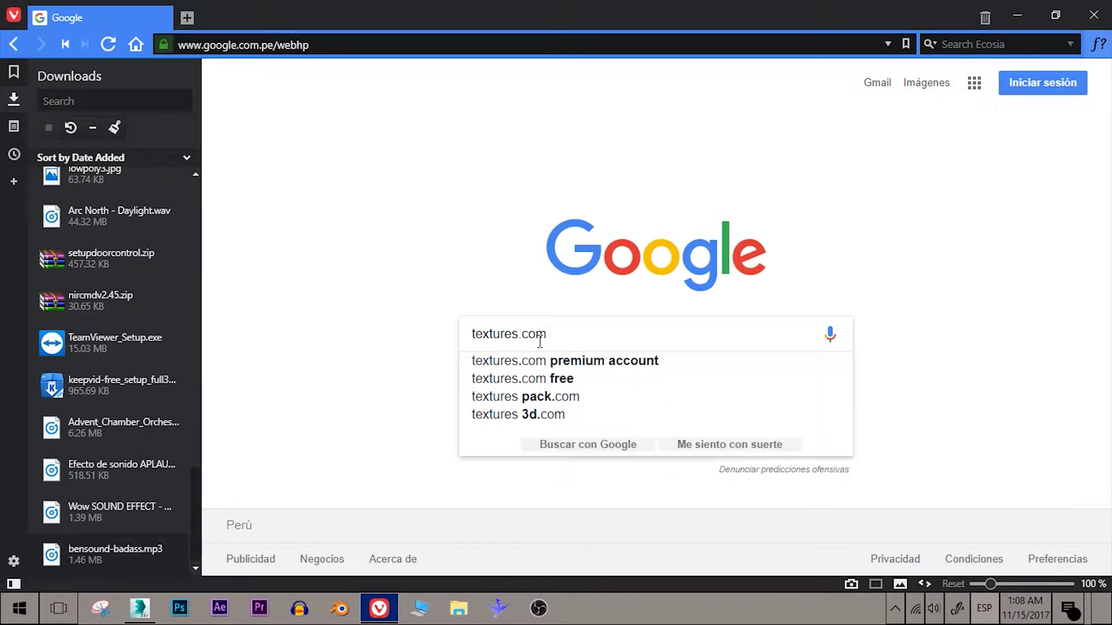
pyautogui.press('Return')
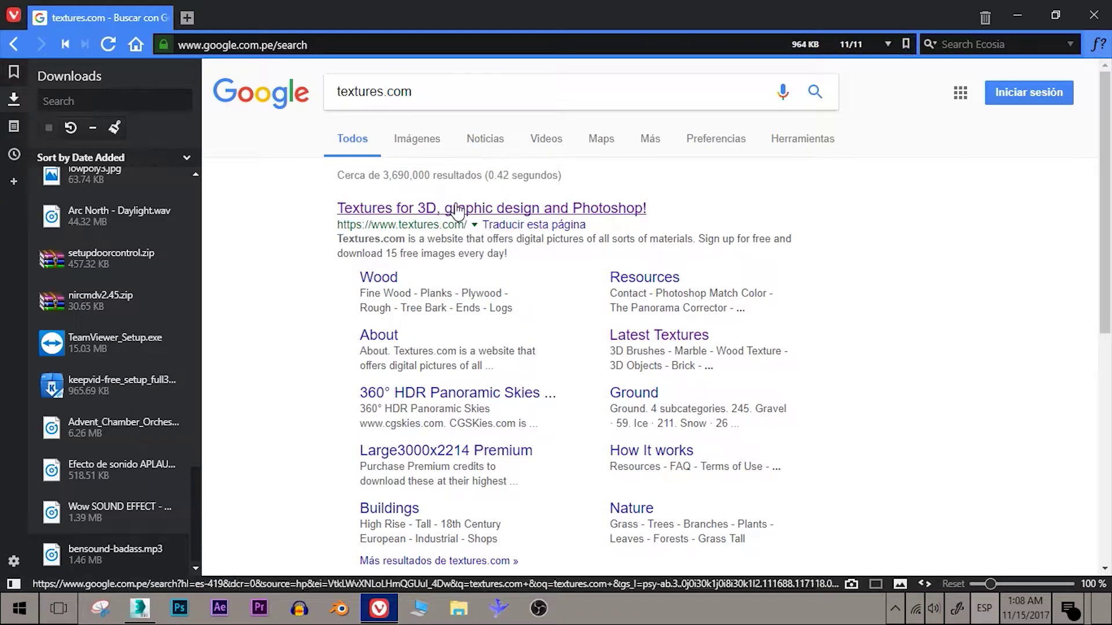
pyautogui.moveTo(448, 215); pyautogui.dragTo(231, 17)
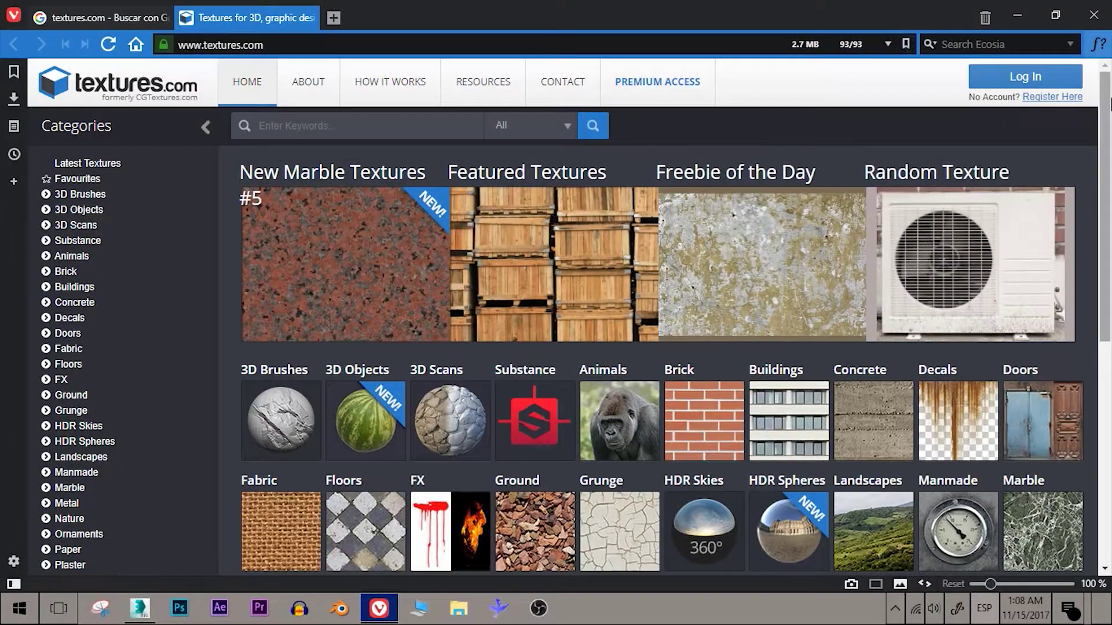
# Sign in to textures.com, review the category grid, and open the Brick category.
pyautogui.click(1010, 77)
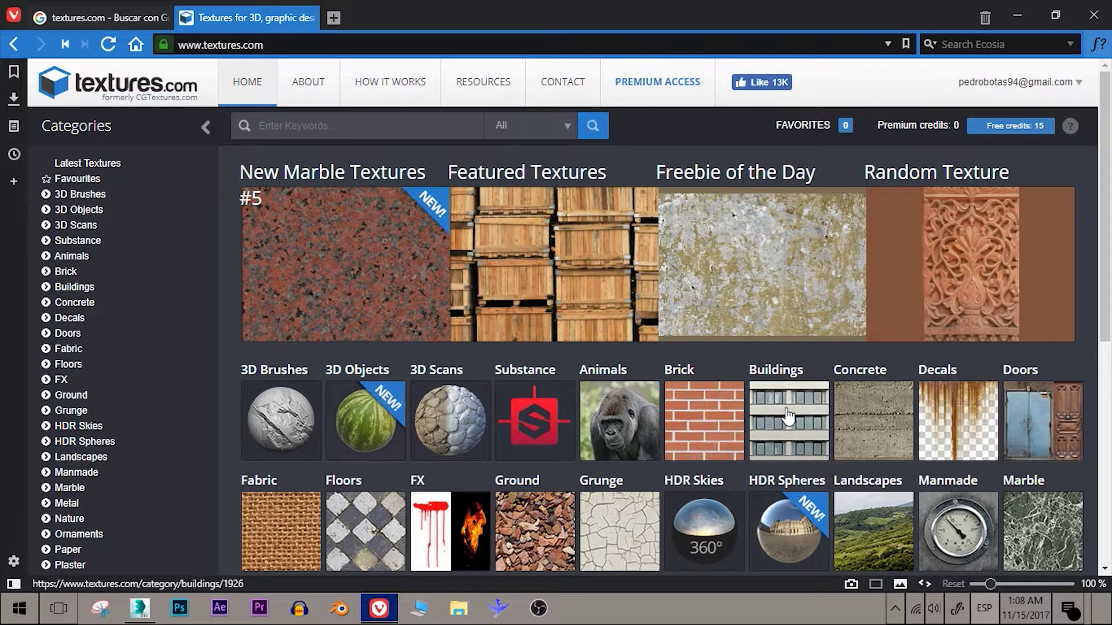
pyautogui.scroll(-3, 790, 394)
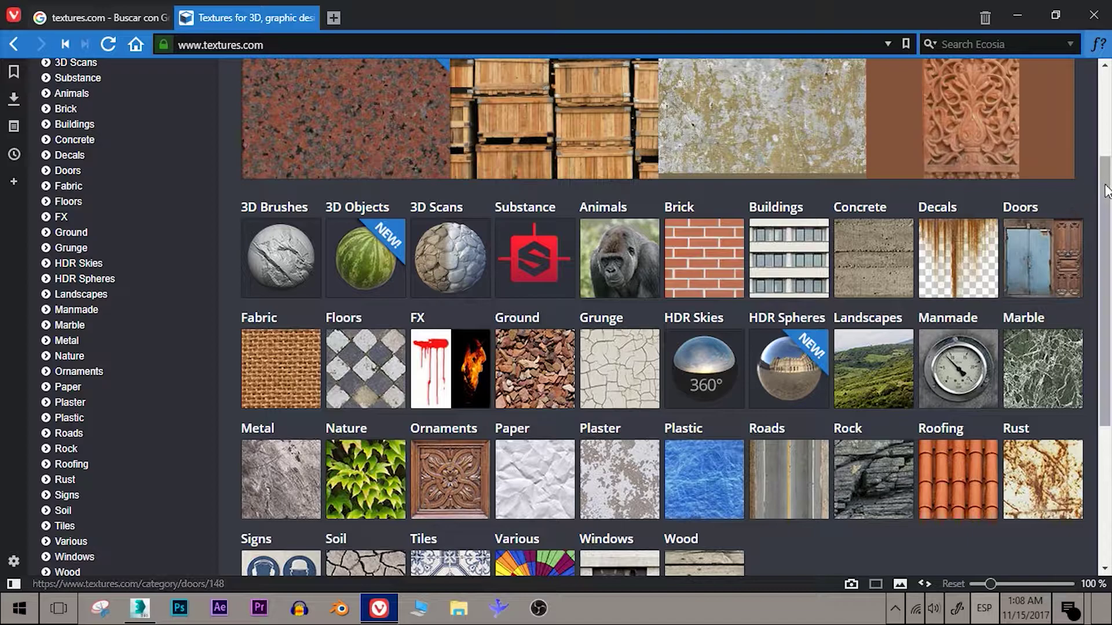
pyautogui.moveTo(1106, 191)
pyautogui.mouseDown()
pyautogui.moveTo(1103, 228)
pyautogui.moveTo(1108, 116)
pyautogui.moveTo(1107, 128)
pyautogui.mouseUp()
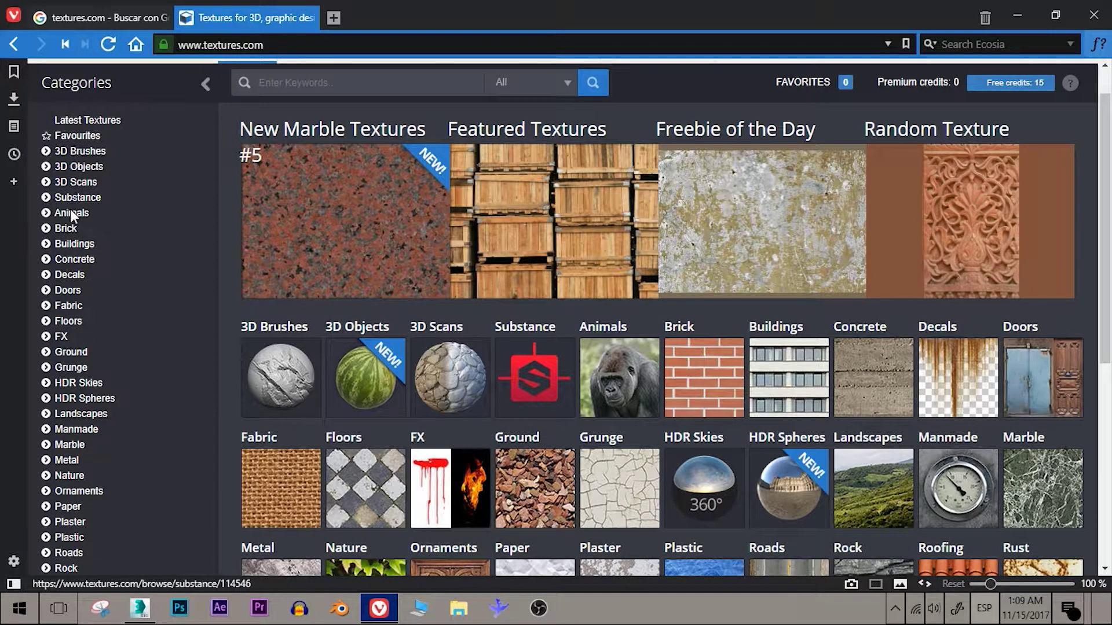
pyautogui.click(67, 231)
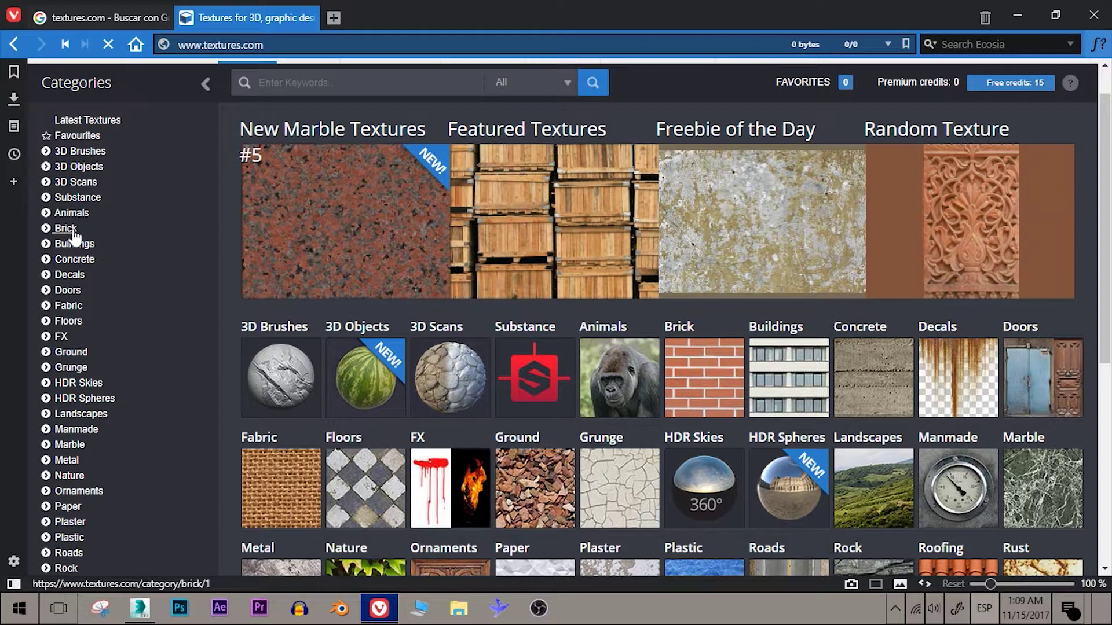
# Scroll through the Brick and Fabric, Leather and Cloth subcategories.
pyautogui.scroll(-4, 167, 288)
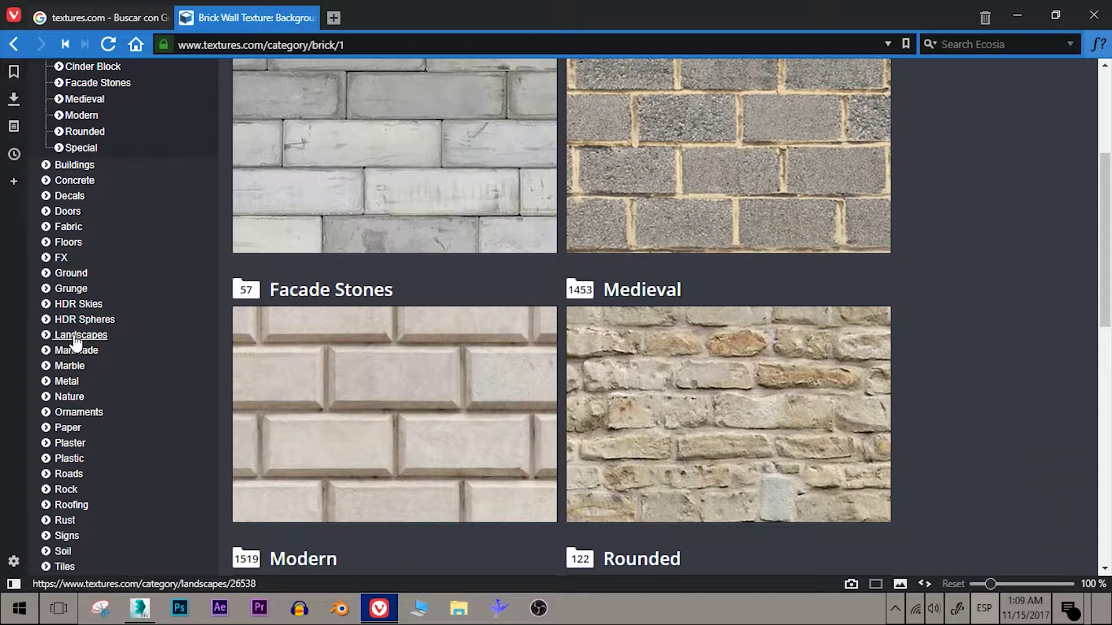
pyautogui.scroll(4, 312, 324)
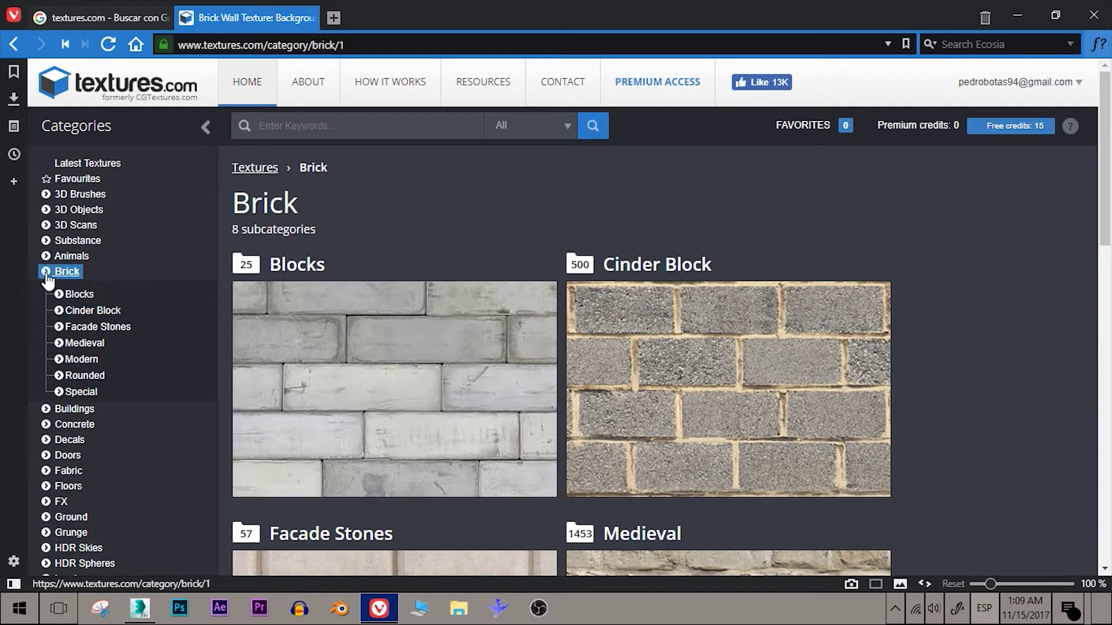
pyautogui.scroll(-1, 479, 367)
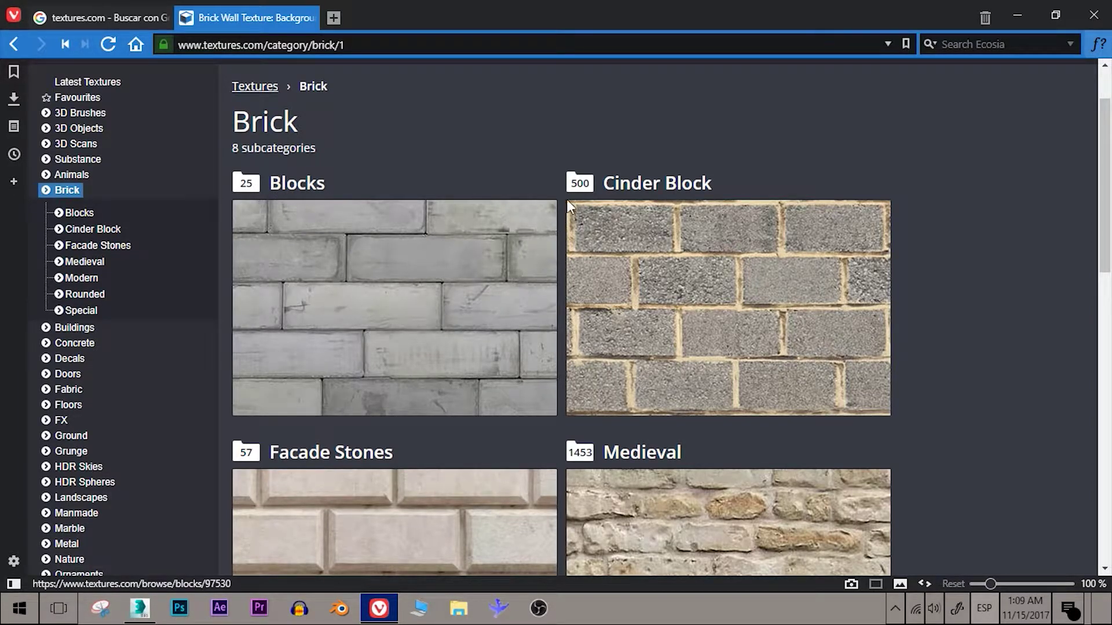
pyautogui.scroll(-3, 789, 322)
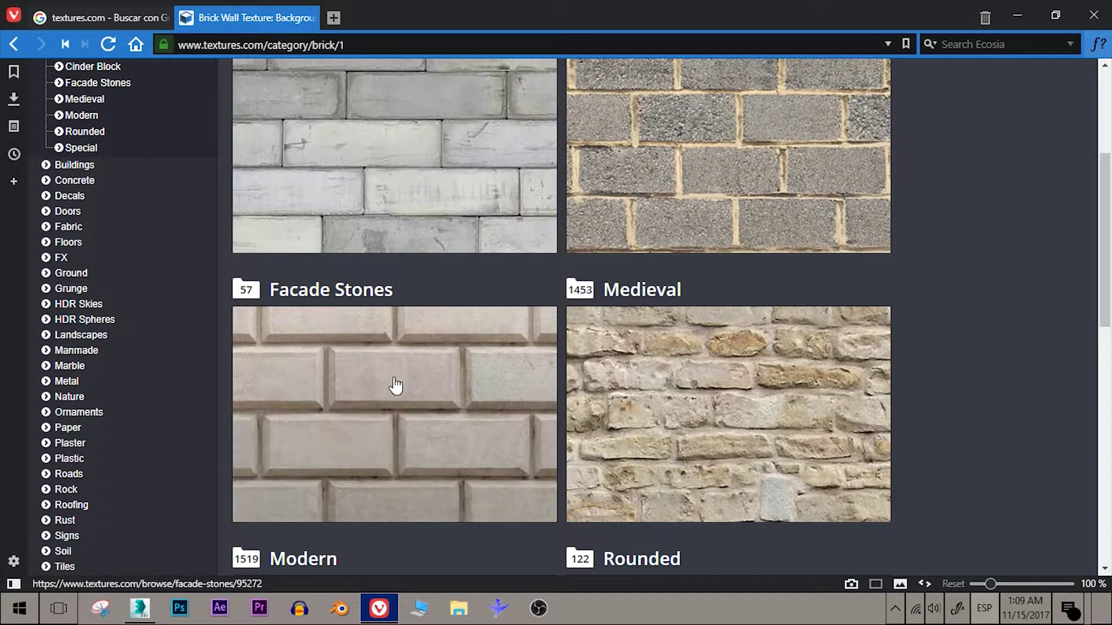
pyautogui.scroll(-3, 656, 494)
pyautogui.scroll(-5, 551, 318)
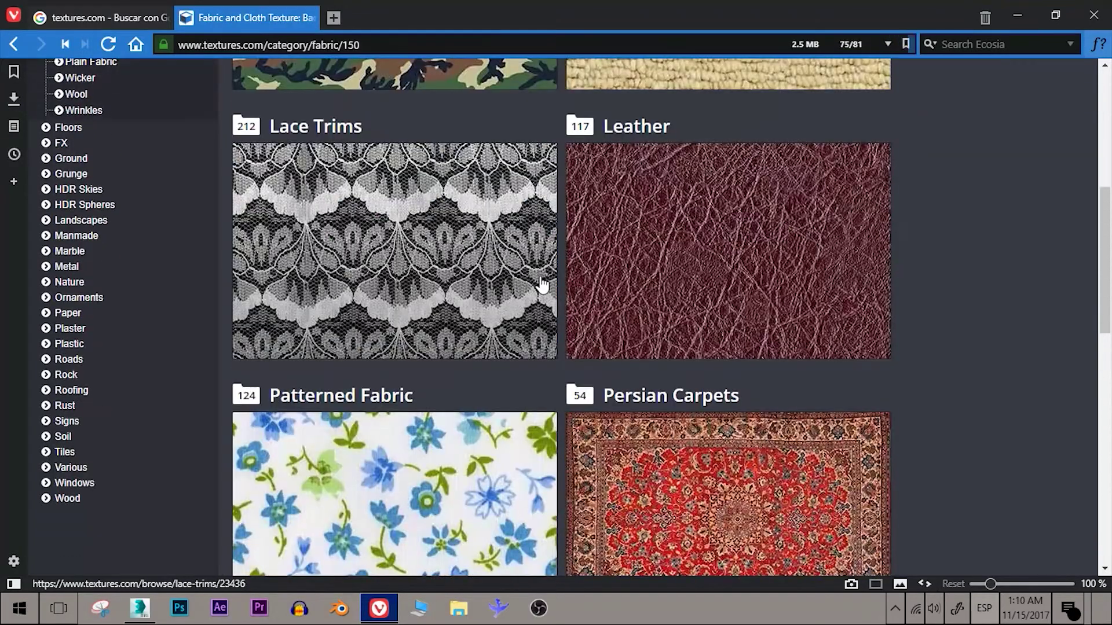
pyautogui.scroll(-3, 542, 284)
pyautogui.scroll(-3, 454, 367)
pyautogui.scroll(-2, 834, 308)
pyautogui.scroll(-5, 942, 282)
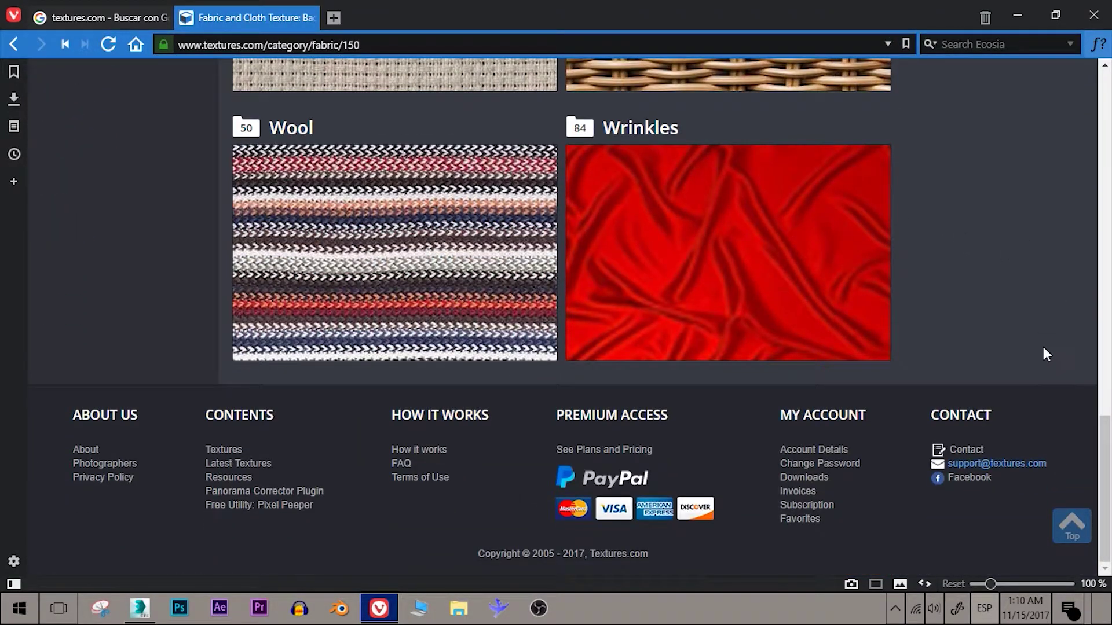
# Scroll back up the Fabric category page and open the Lace Trims subcategory.
pyautogui.scroll(5, 1043, 348)
pyautogui.scroll(5, 1047, 342)
pyautogui.scroll(3, 1110, 168)
pyautogui.scroll(1, 1110, 168)
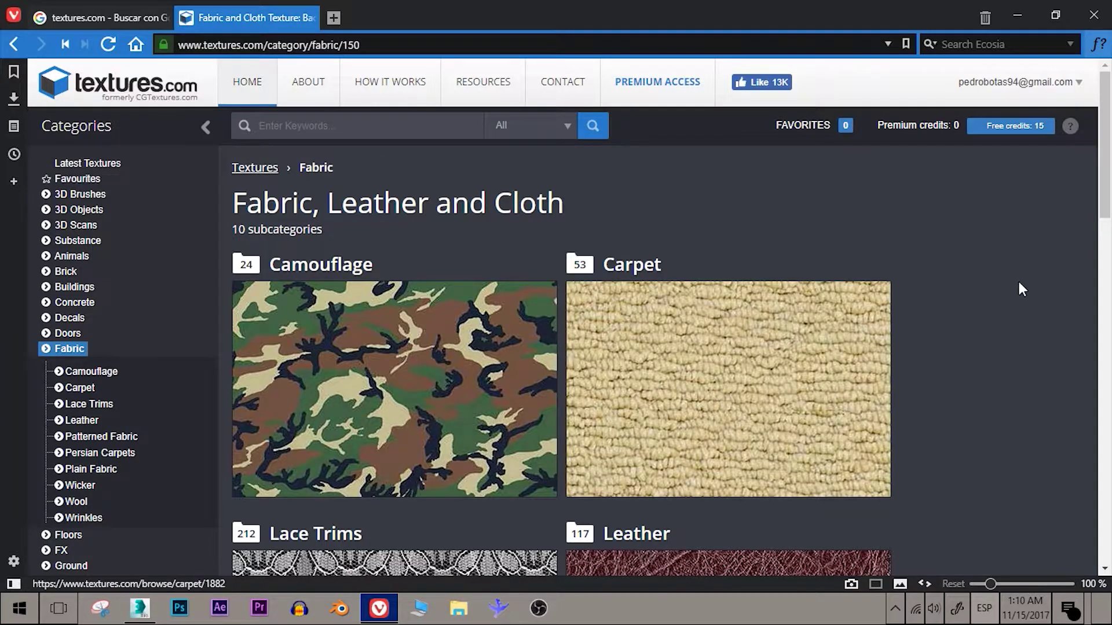
pyautogui.scroll(-1, 1110, 136)
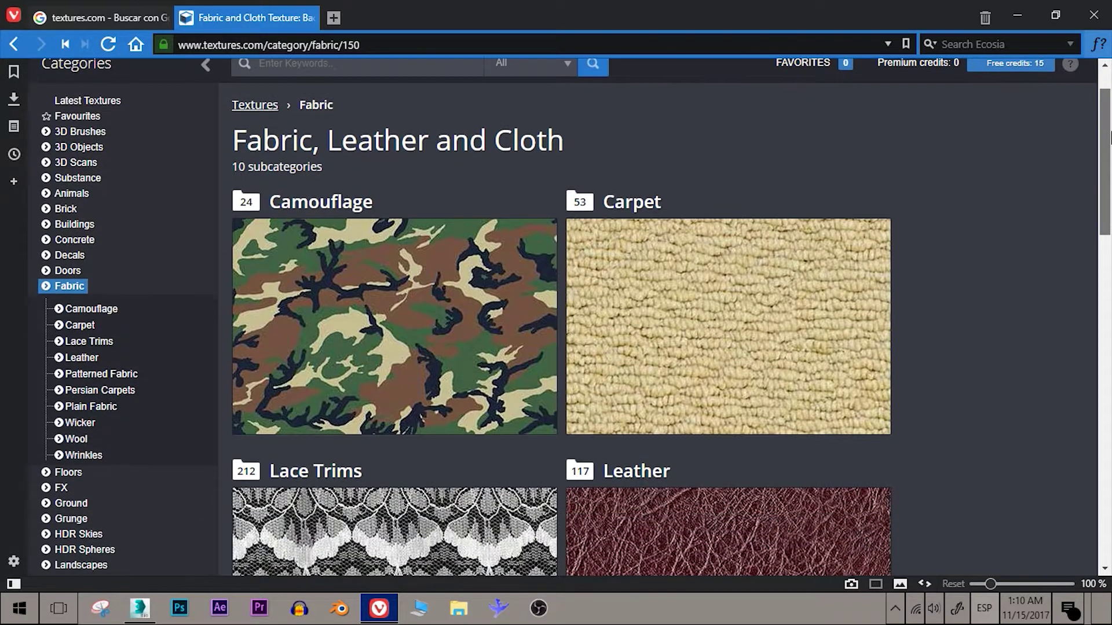
pyautogui.moveTo(1110, 136); pyautogui.dragTo(1104, 200)
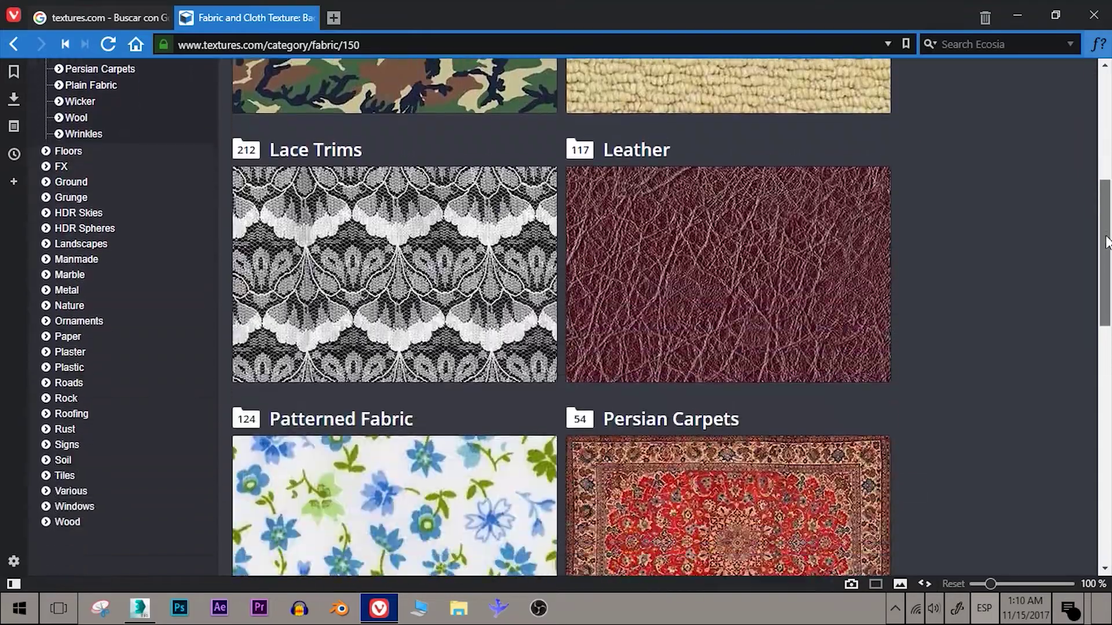
pyautogui.moveTo(1105, 200)
pyautogui.mouseDown()
pyautogui.moveTo(1106, 353)
pyautogui.moveTo(1098, 43)
pyautogui.mouseUp()
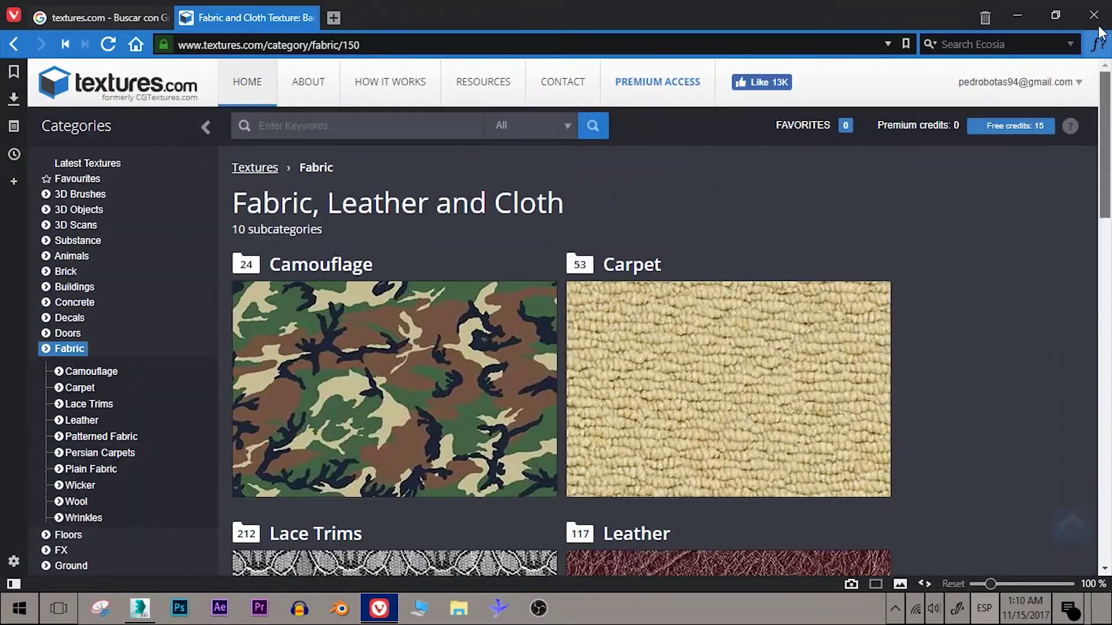
pyautogui.moveTo(248, 17)
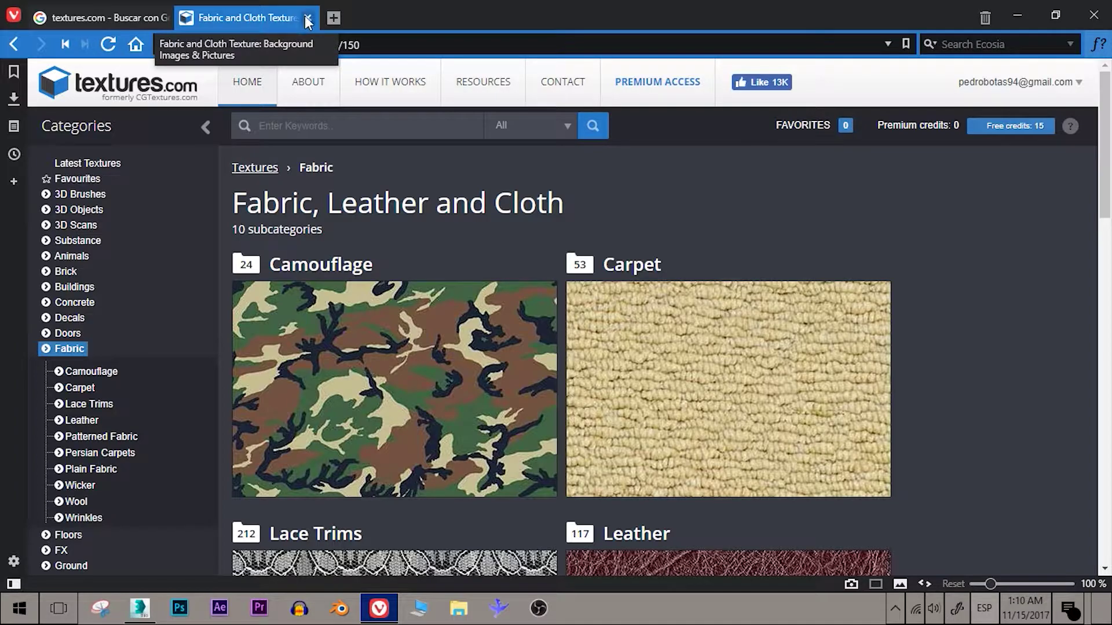
pyautogui.click(89, 404)
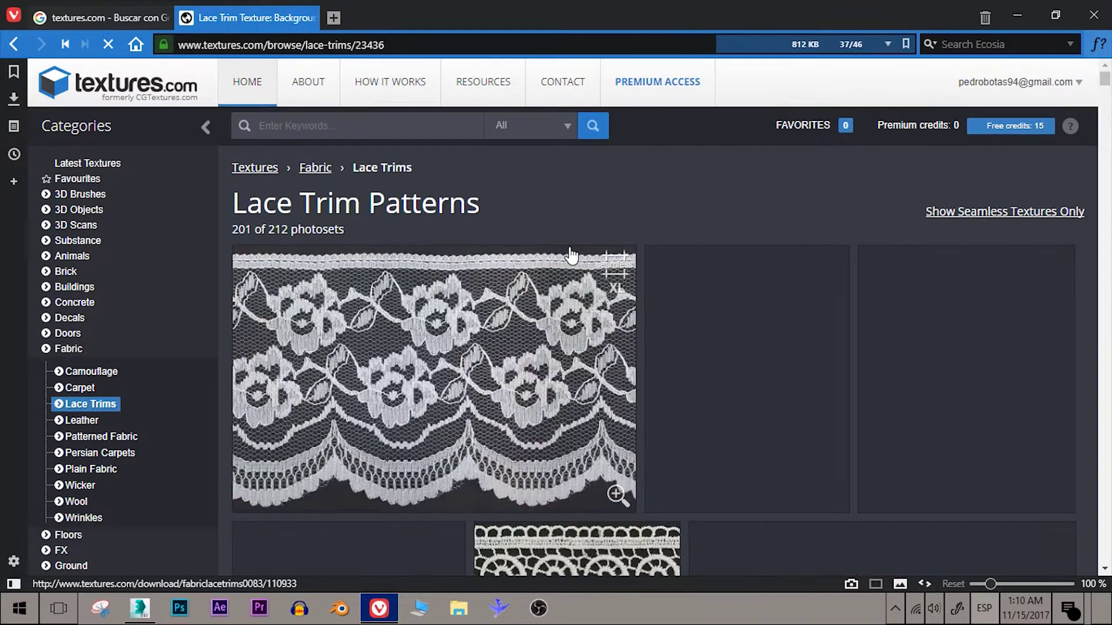
# Open the Patterned Fabric subcategory and the plaid FabricPatterns0116 texture page.
pyautogui.scroll(-5, 570, 255)
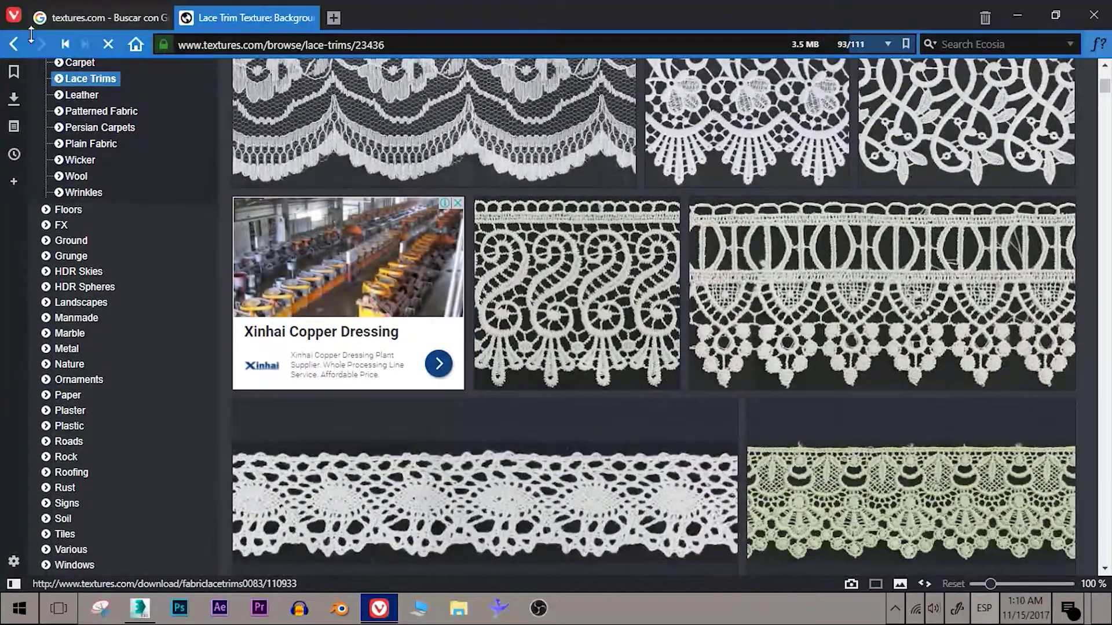
pyautogui.click(16, 46)
pyautogui.scroll(-3, 446, 381)
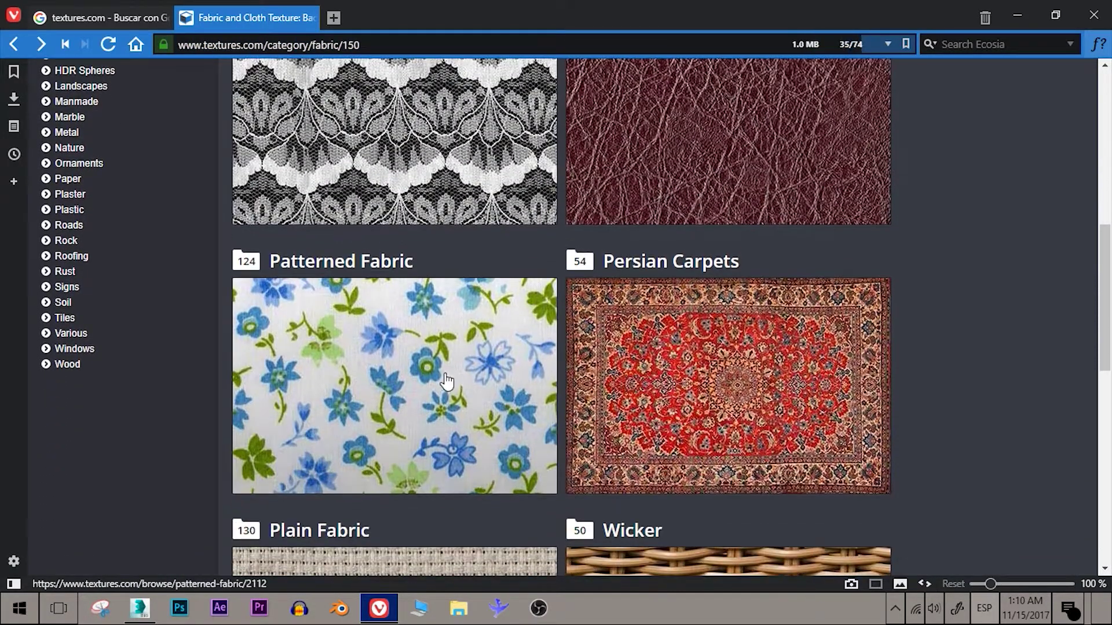
pyautogui.click(446, 381)
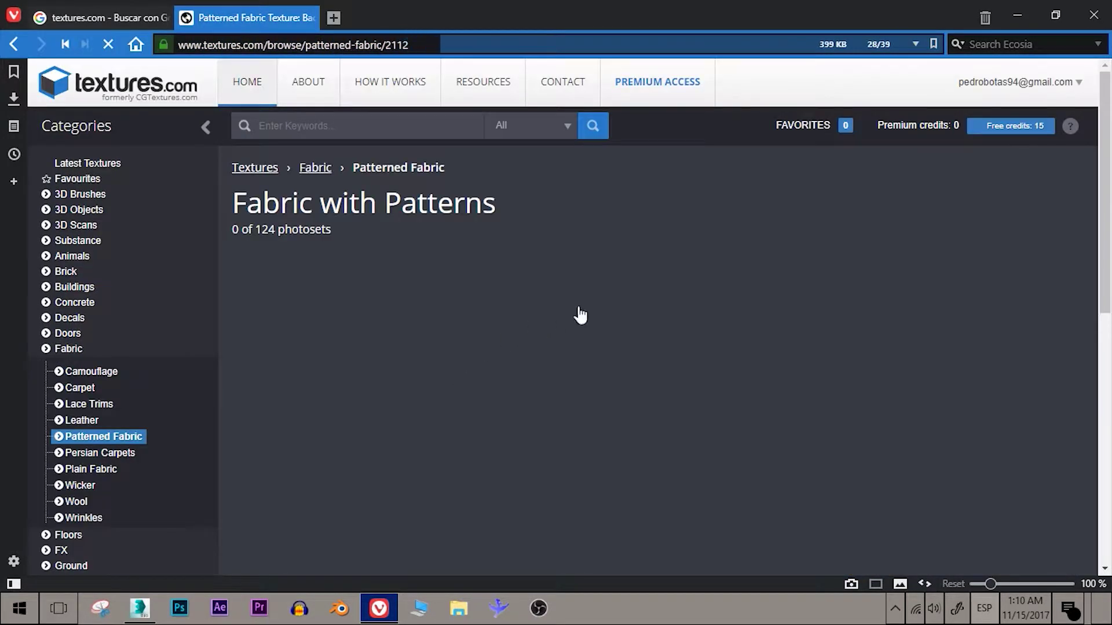
pyautogui.scroll(-3, 751, 255)
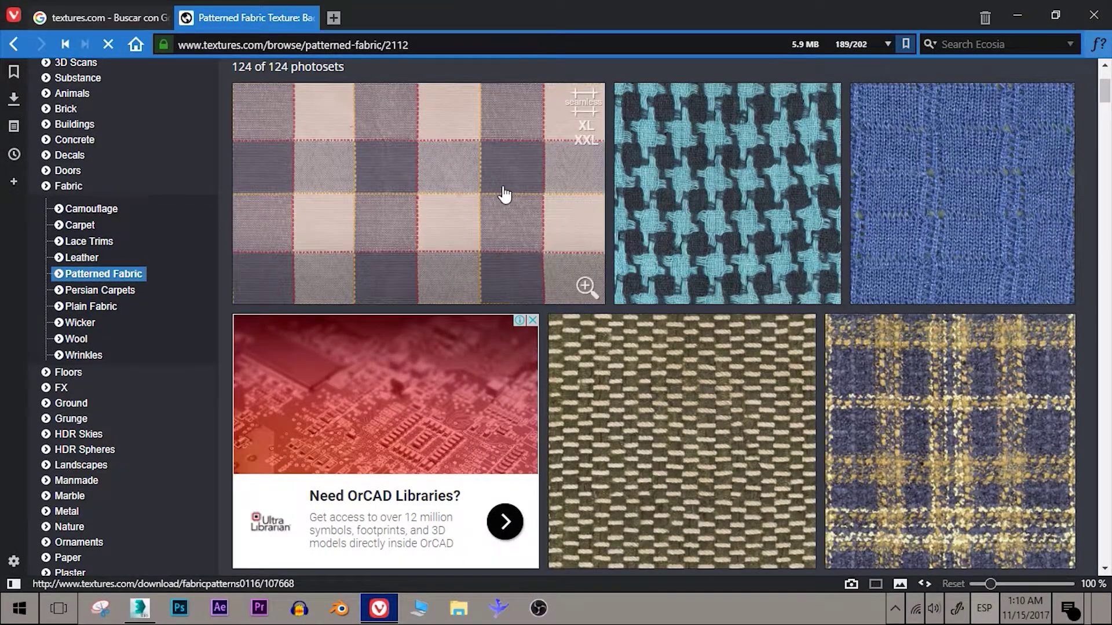
pyautogui.click(580, 240)
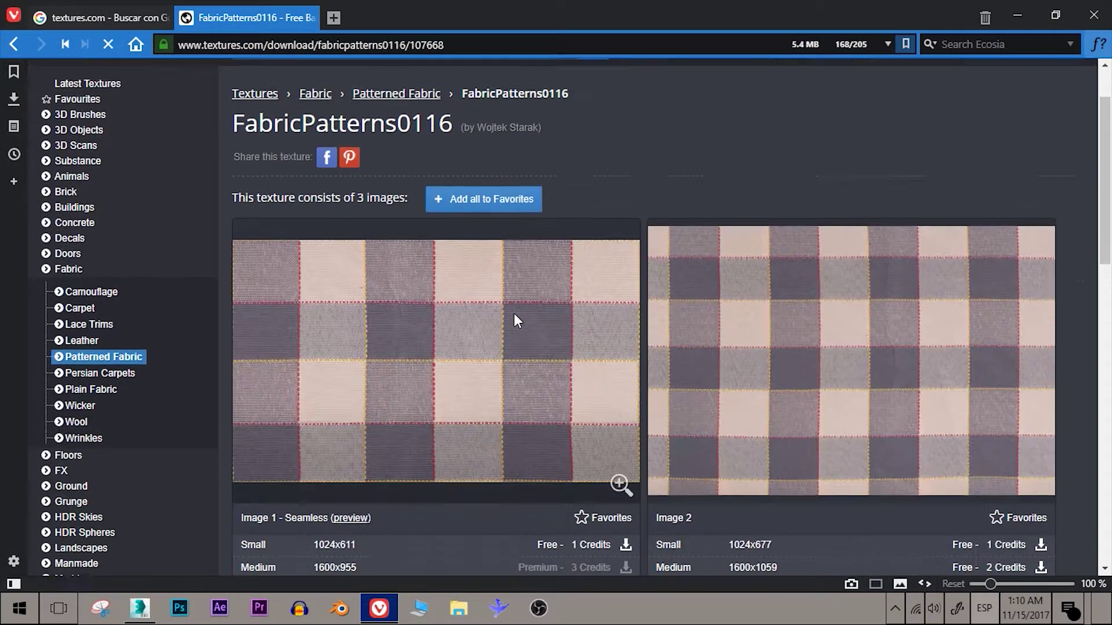
# Claim the small 1024x611 seamless Image 1 for 0 credits, then switch to 3ds Max.
pyautogui.scroll(-2, 515, 314)
pyautogui.click(477, 458)
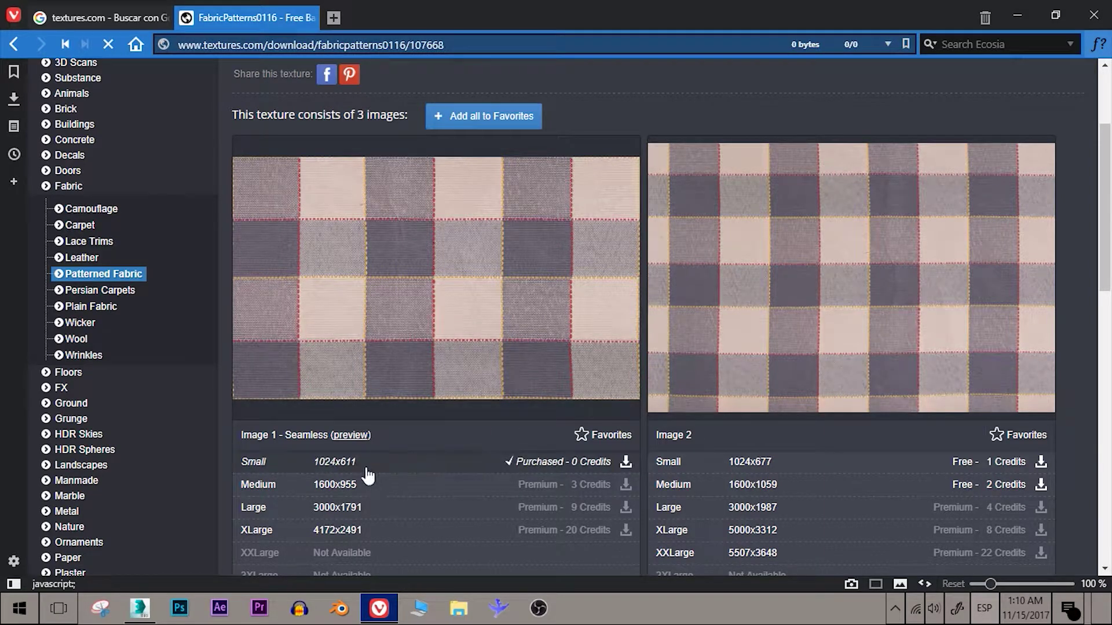
pyautogui.scroll(-2, 576, 385)
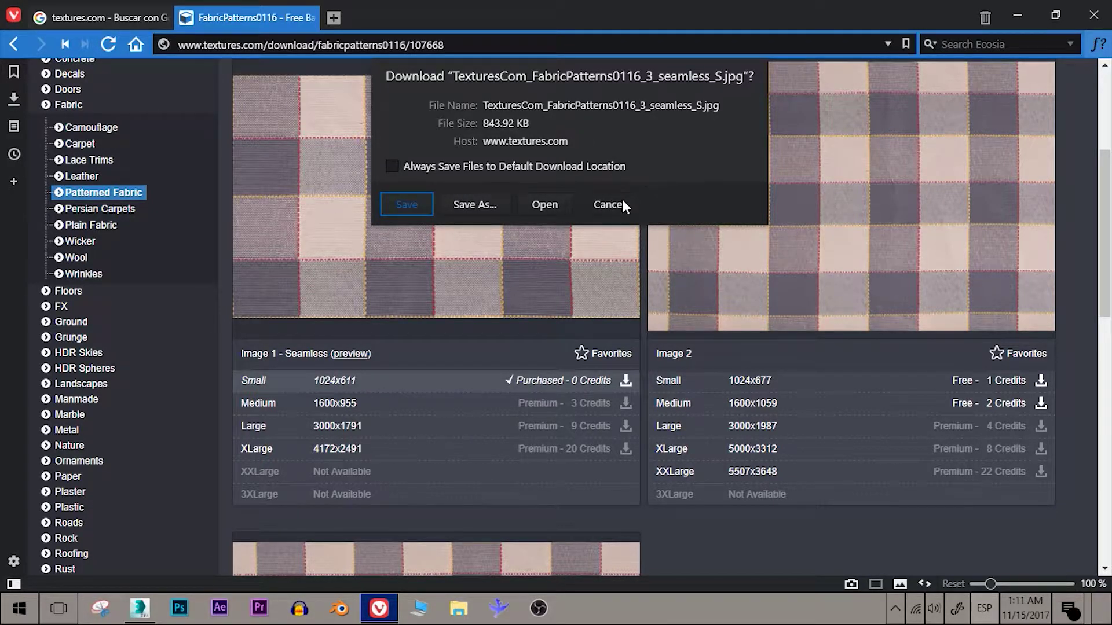
pyautogui.click(139, 608)
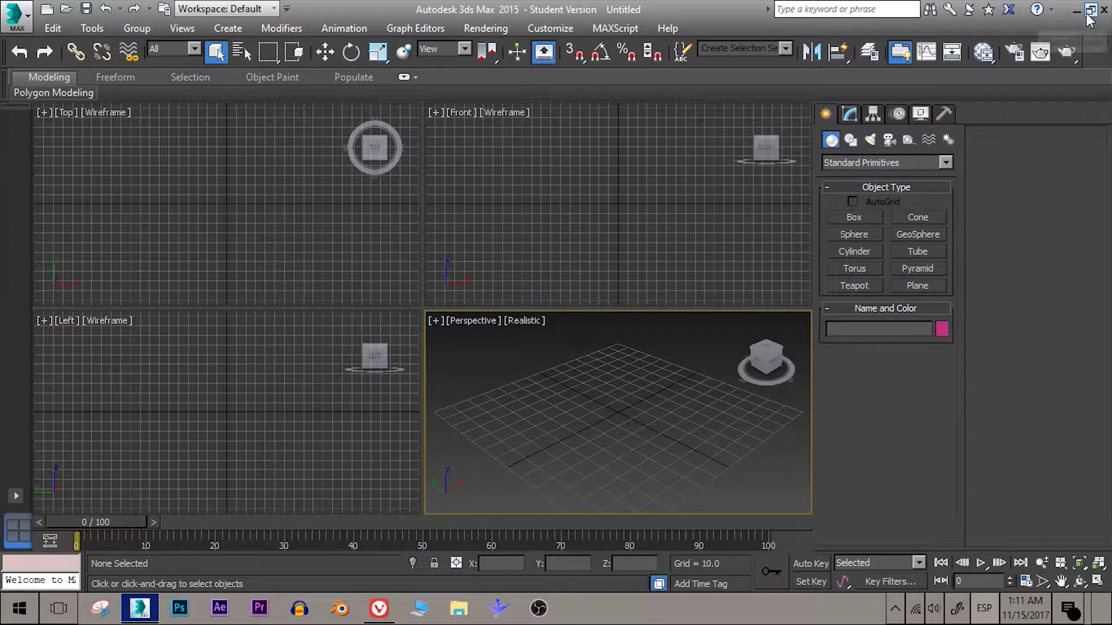
# Open Set Project Folder from the application menu's Manage submenu.
pyautogui.click(30, 22)
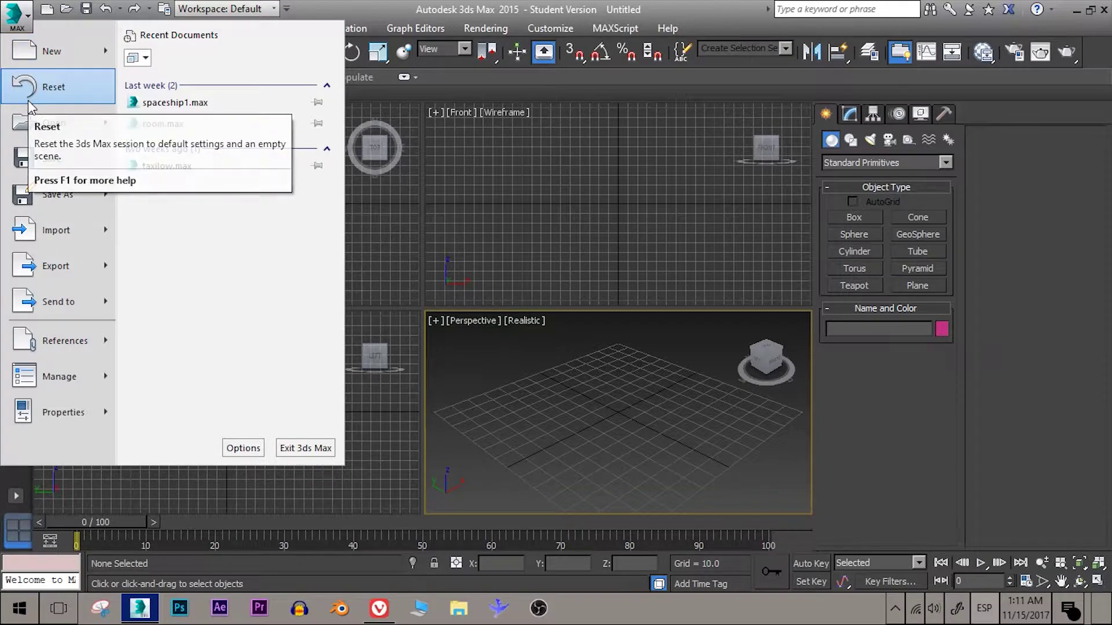
pyautogui.moveTo(59, 377)
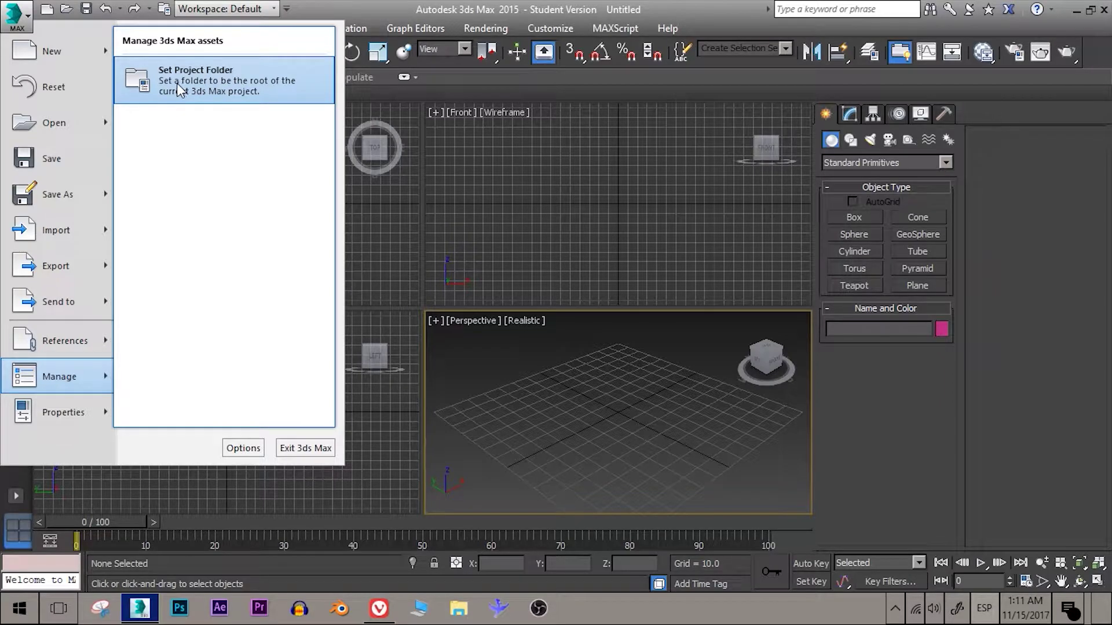
pyautogui.click(225, 80)
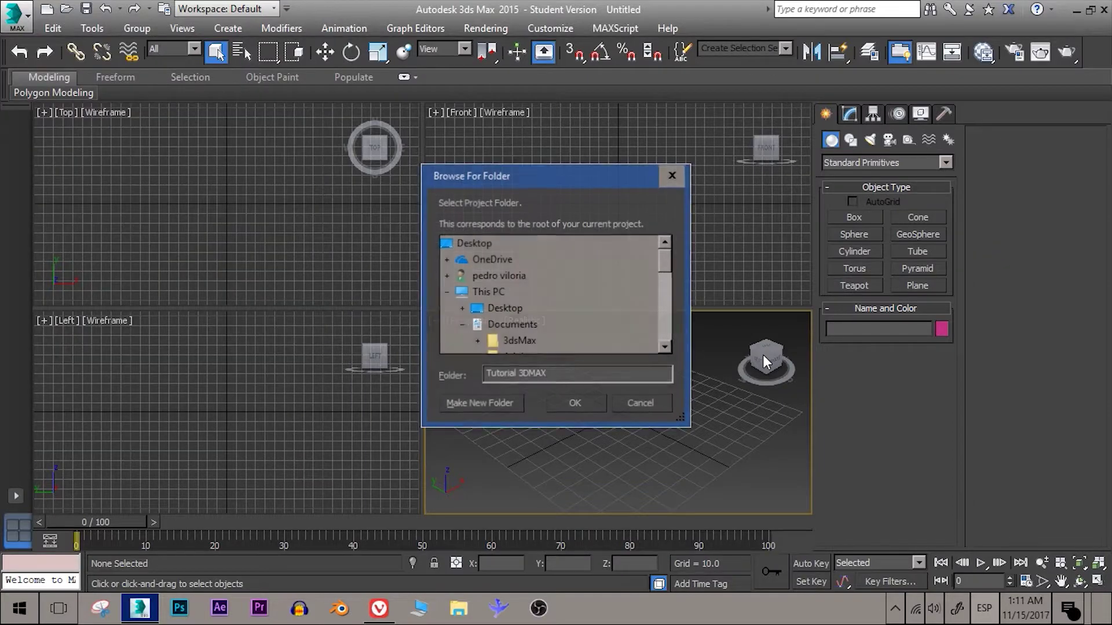
# Create a ProyectoNuevo folder inside Documents and set it as the project folder.
pyautogui.moveTo(666, 265); pyautogui.dragTo(668, 275)
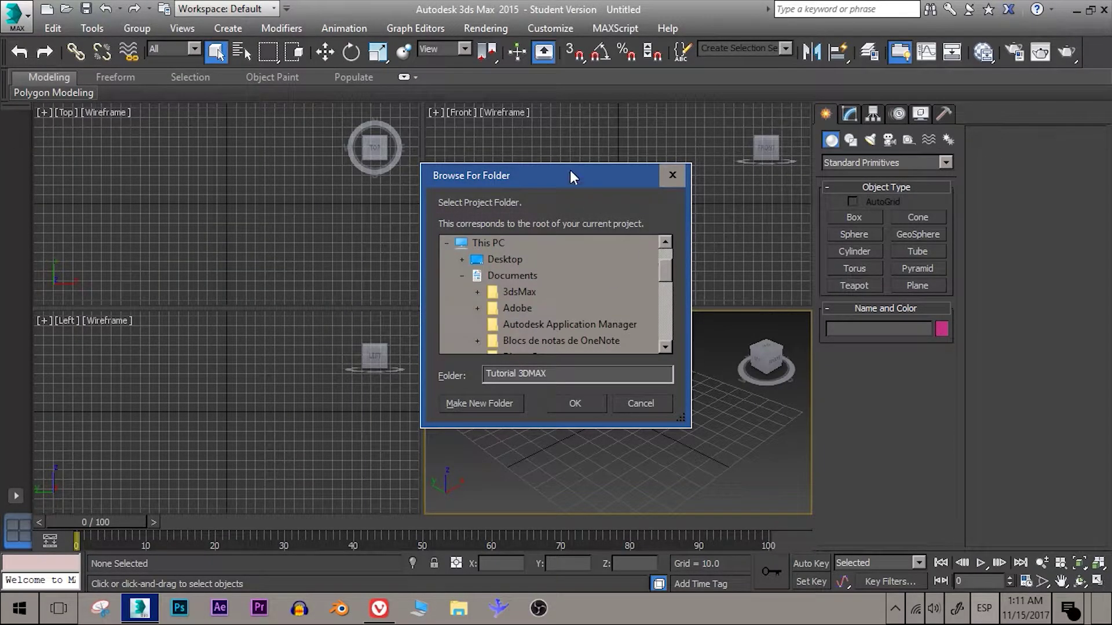
pyautogui.moveTo(571, 173); pyautogui.dragTo(220, 165)
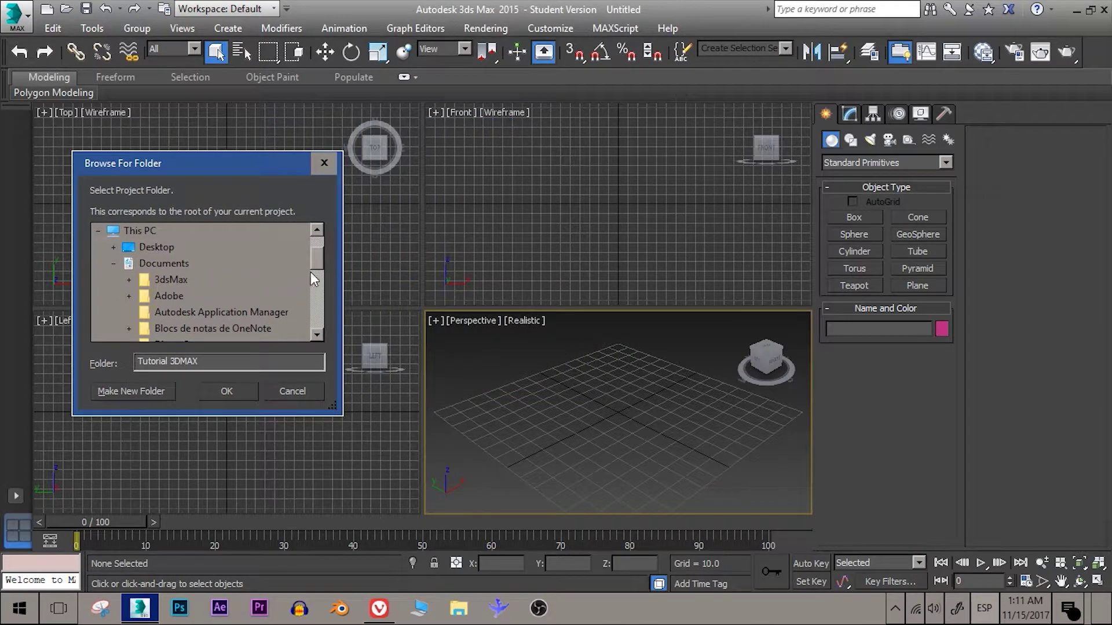
pyautogui.moveTo(317, 261)
pyautogui.mouseDown()
pyautogui.moveTo(315, 279)
pyautogui.moveTo(298, 253)
pyautogui.mouseUp()
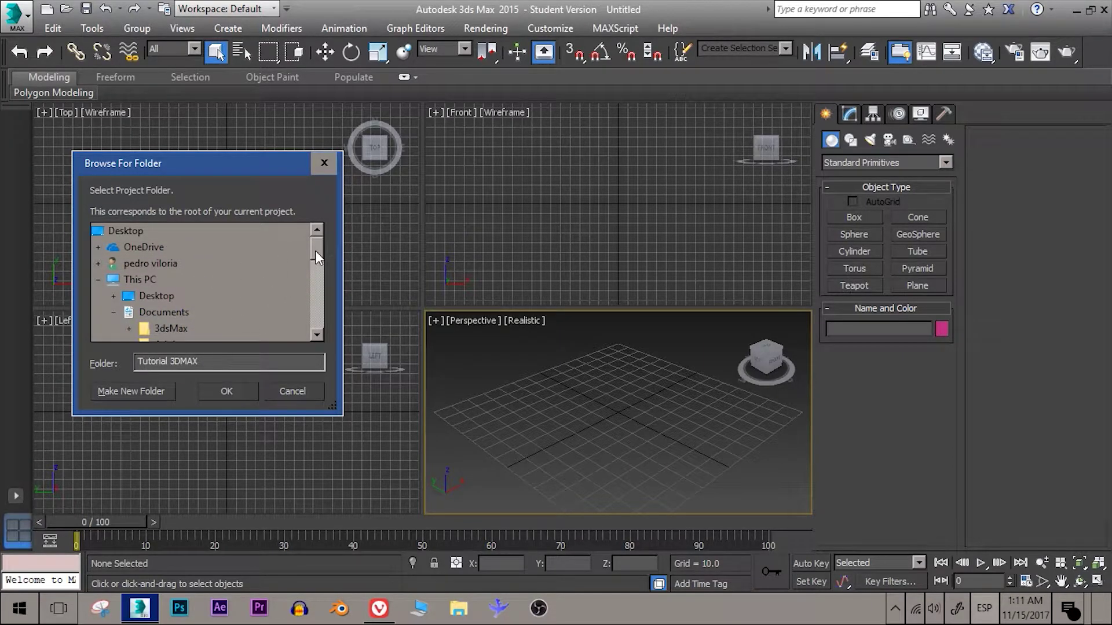
pyautogui.click(169, 313)
pyautogui.moveTo(317, 249); pyautogui.dragTo(319, 263)
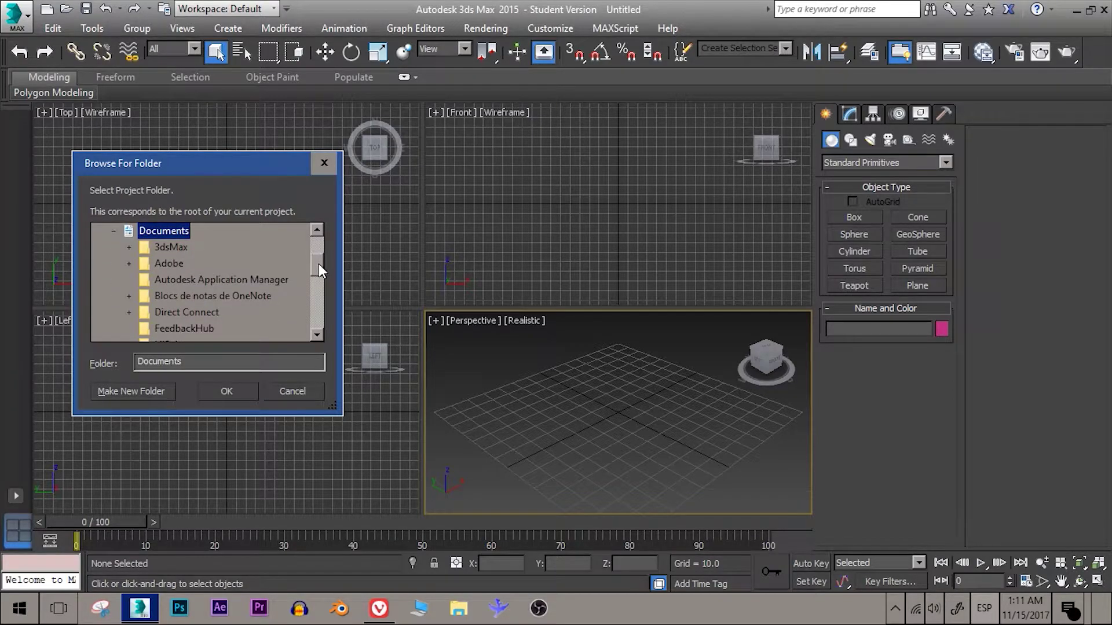
pyautogui.click(153, 391)
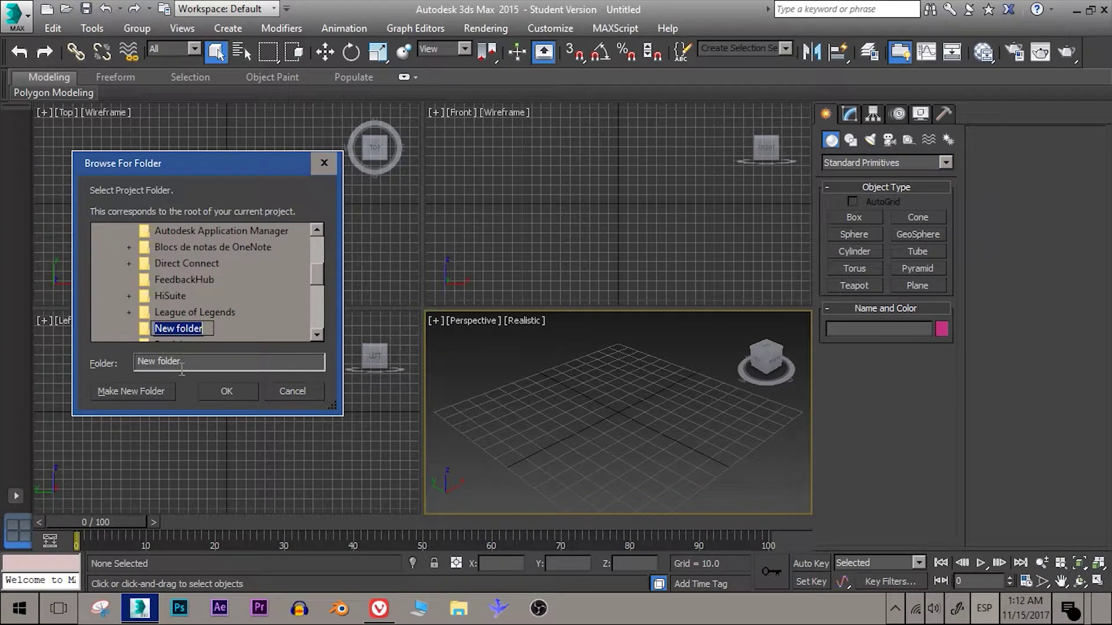
pyautogui.write('ProyectoNuevo')
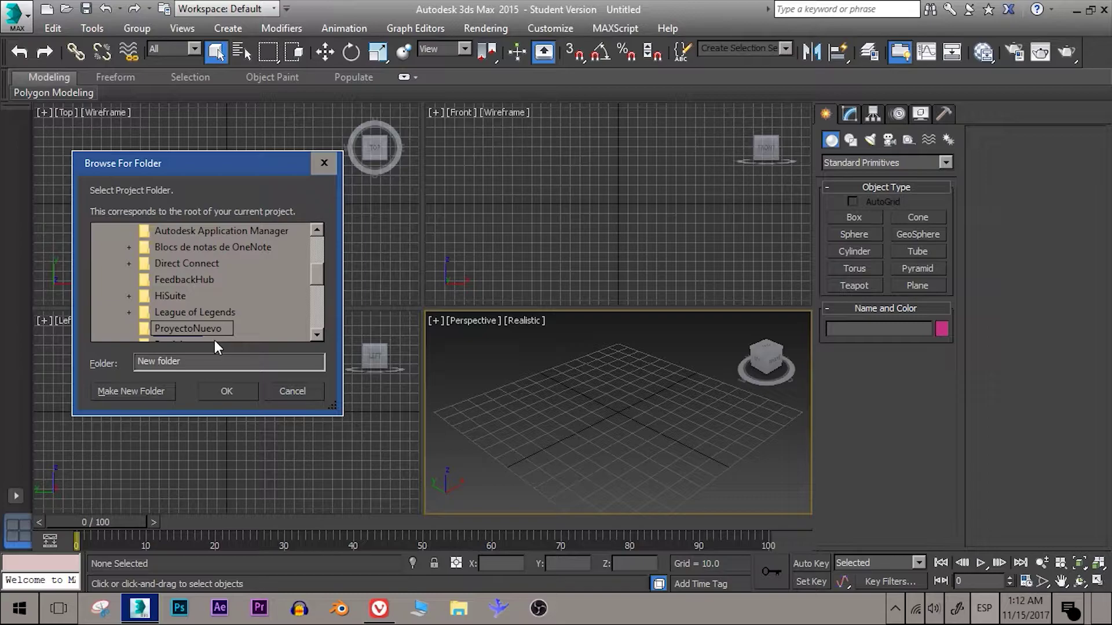
pyautogui.press('Return')
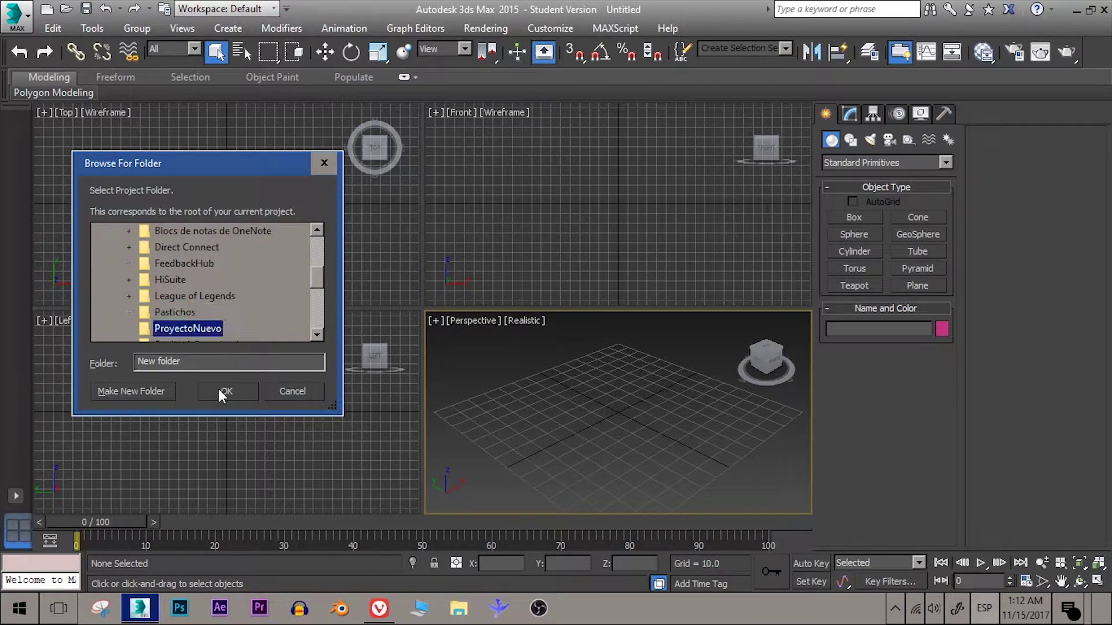
pyautogui.click(219, 390)
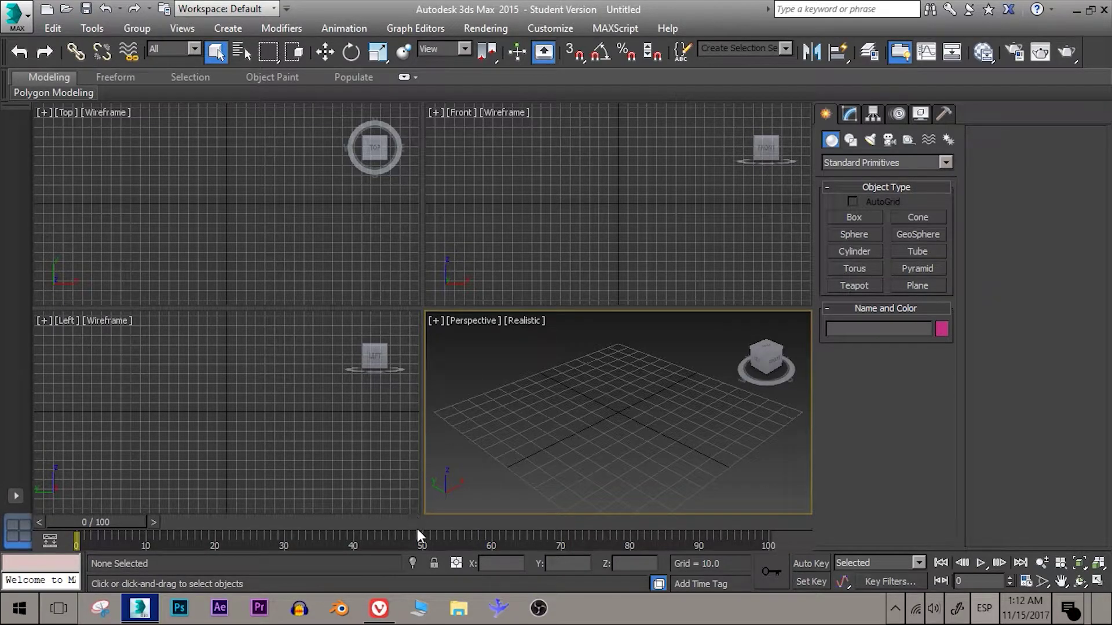
pyautogui.click(462, 612)
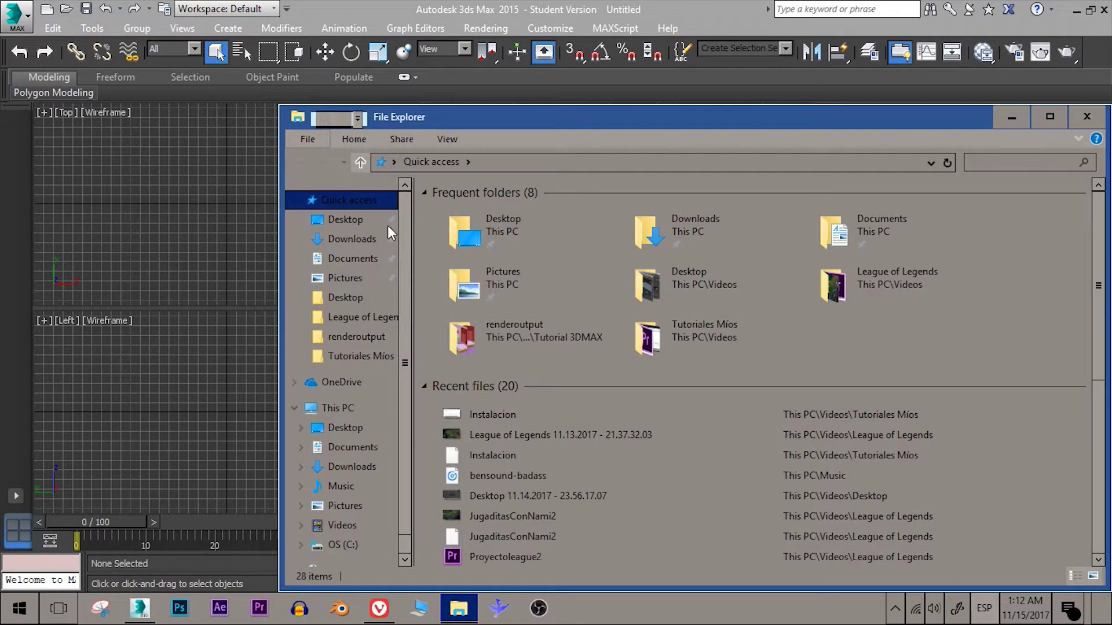
# Open Documents > ProyectoNuevo in File Explorer and inspect its generated subfolders.
pyautogui.click(334, 260)
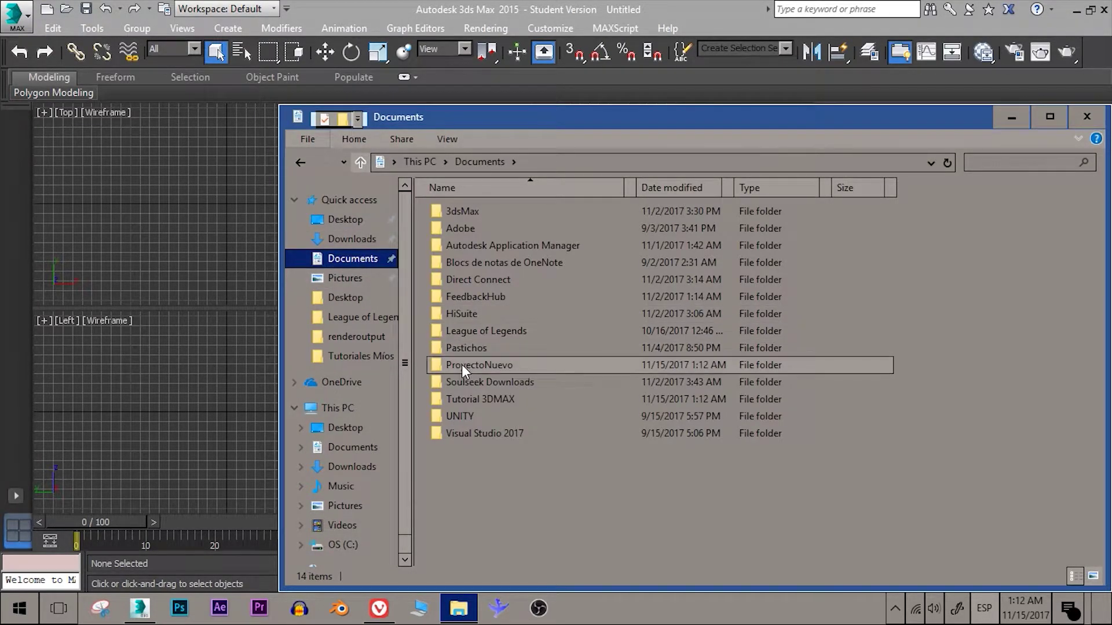
pyautogui.click(489, 366)
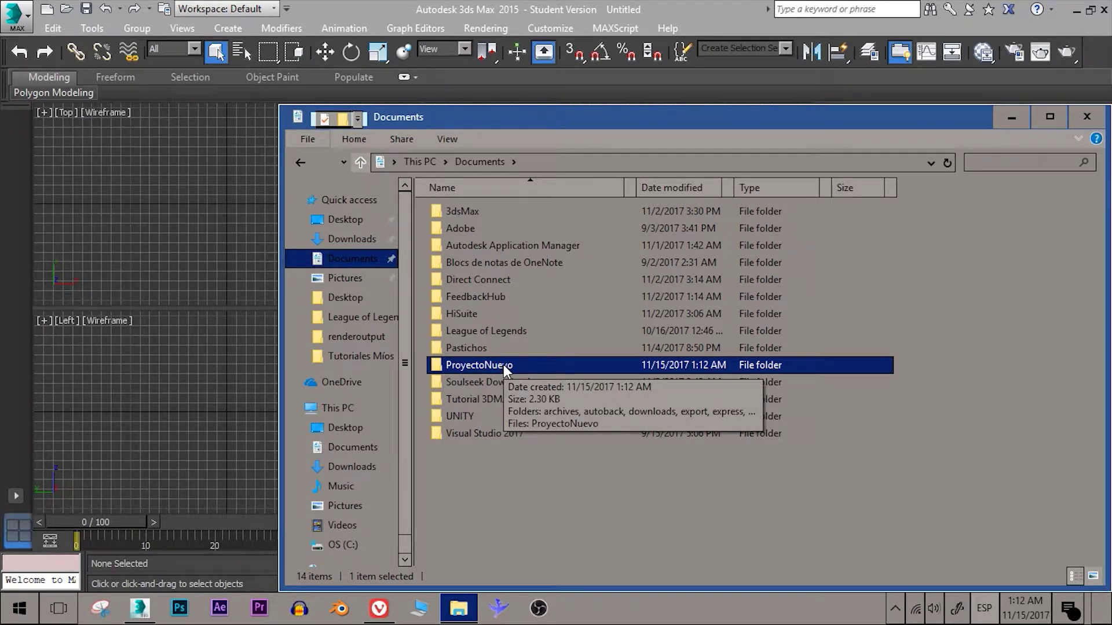
pyautogui.doubleClick(503, 364)
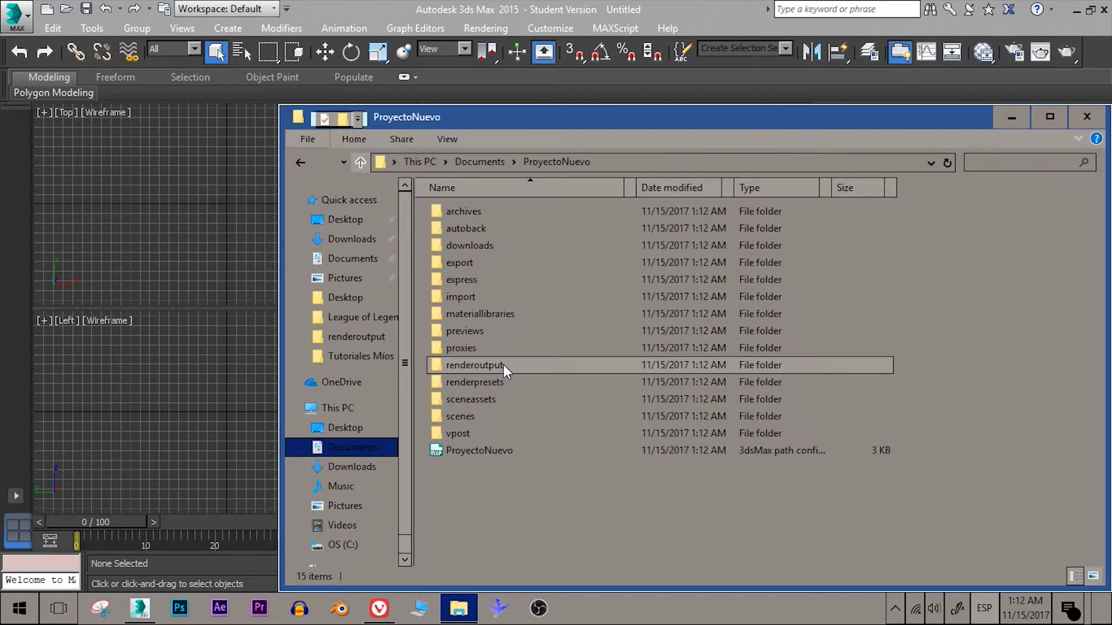
pyautogui.moveTo(585, 476); pyautogui.dragTo(478, 210)
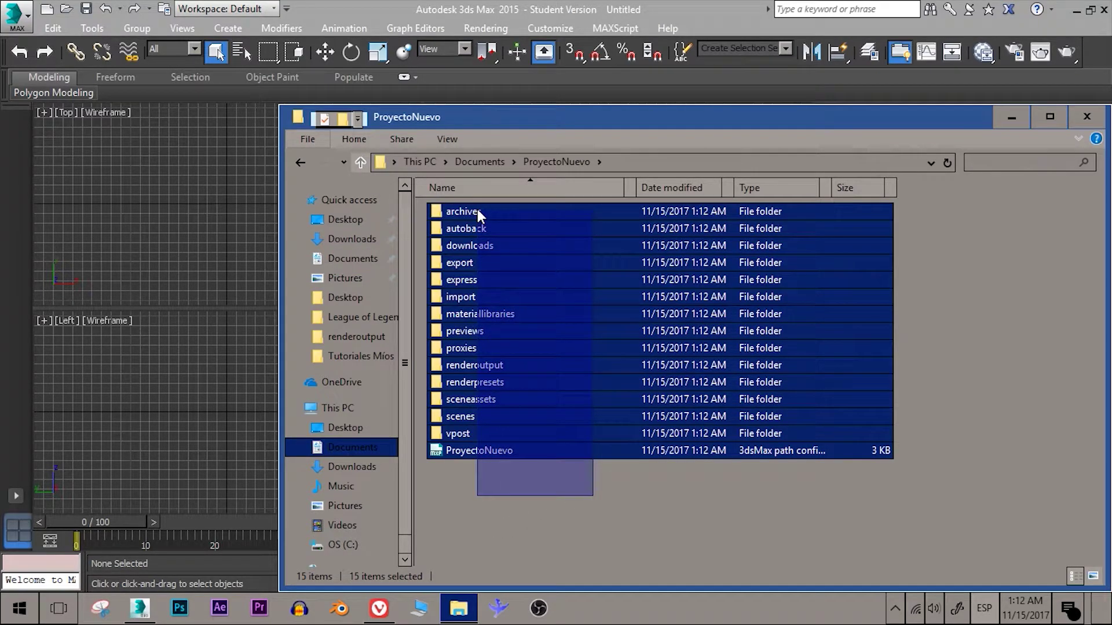
pyautogui.click(614, 523)
pyautogui.moveTo(966, 501); pyautogui.dragTo(538, 203)
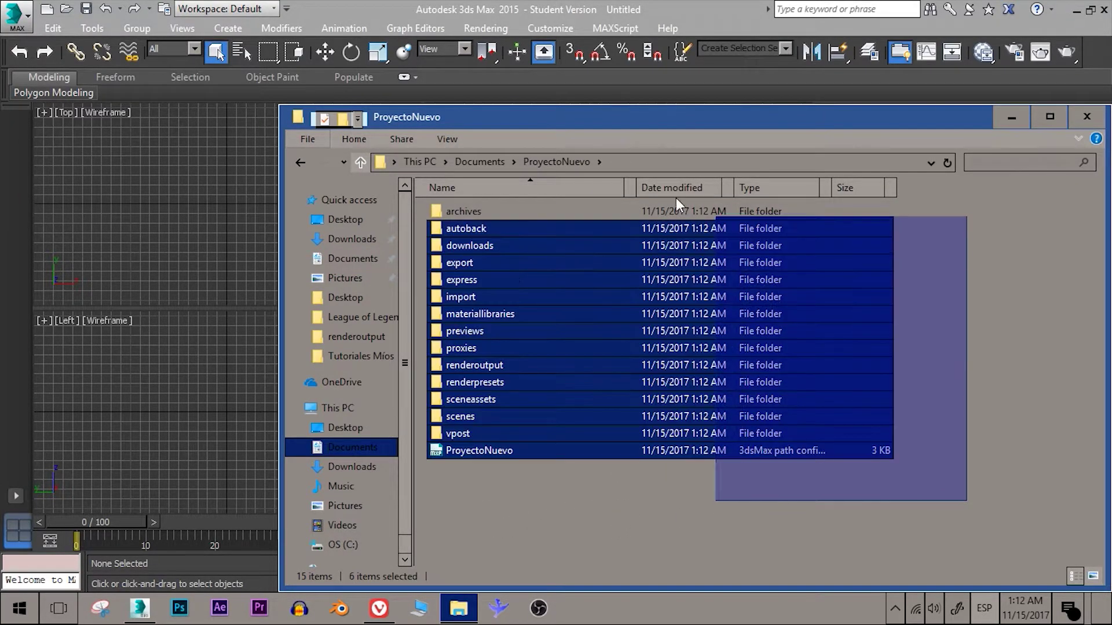
pyautogui.moveTo(537, 203); pyautogui.dragTo(602, 488)
pyautogui.click(603, 488)
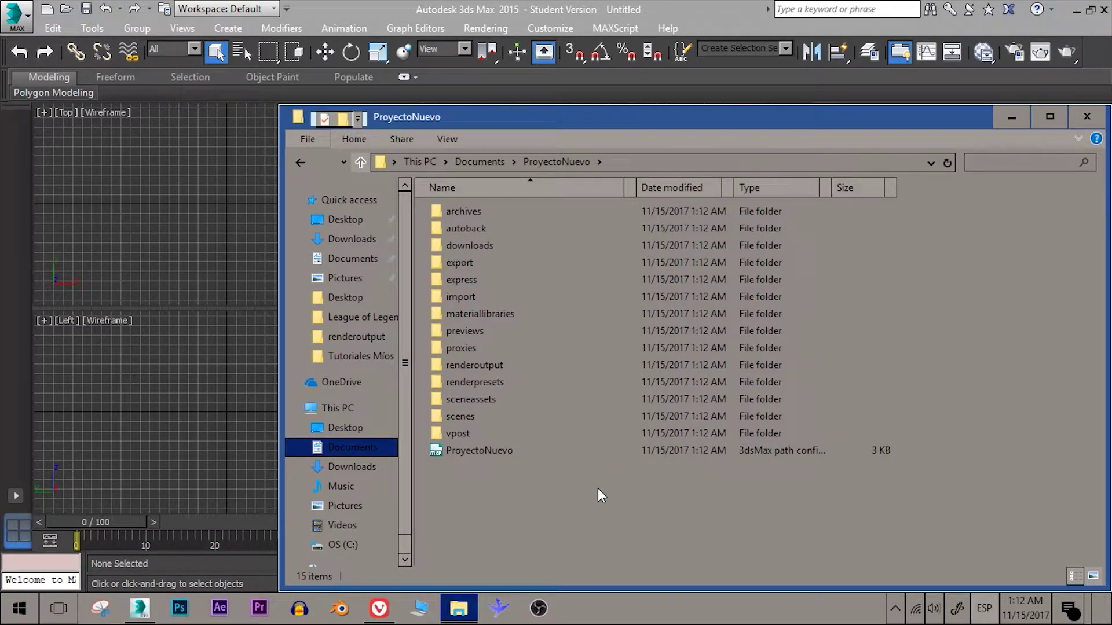
pyautogui.moveTo(929, 414)
pyautogui.mouseDown()
pyautogui.moveTo(551, 219)
pyautogui.moveTo(527, 376)
pyautogui.moveTo(536, 213)
pyautogui.moveTo(532, 383)
pyautogui.moveTo(555, 406)
pyautogui.moveTo(527, 419)
pyautogui.mouseUp()
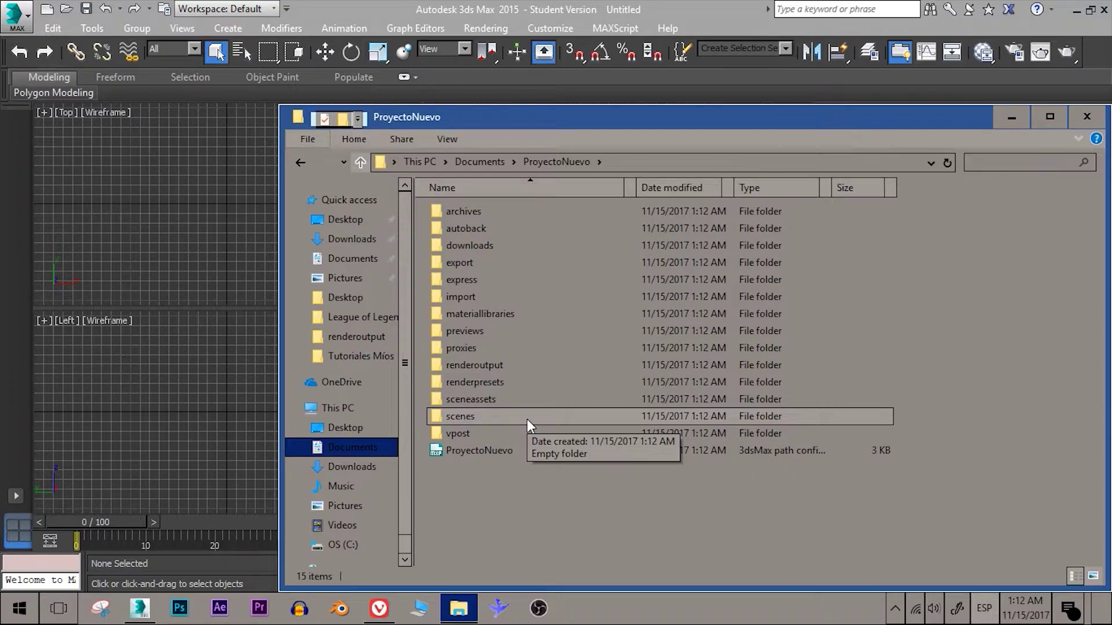
# Open the empty scenes folder, then return to 3ds Max.
pyautogui.click(494, 414)
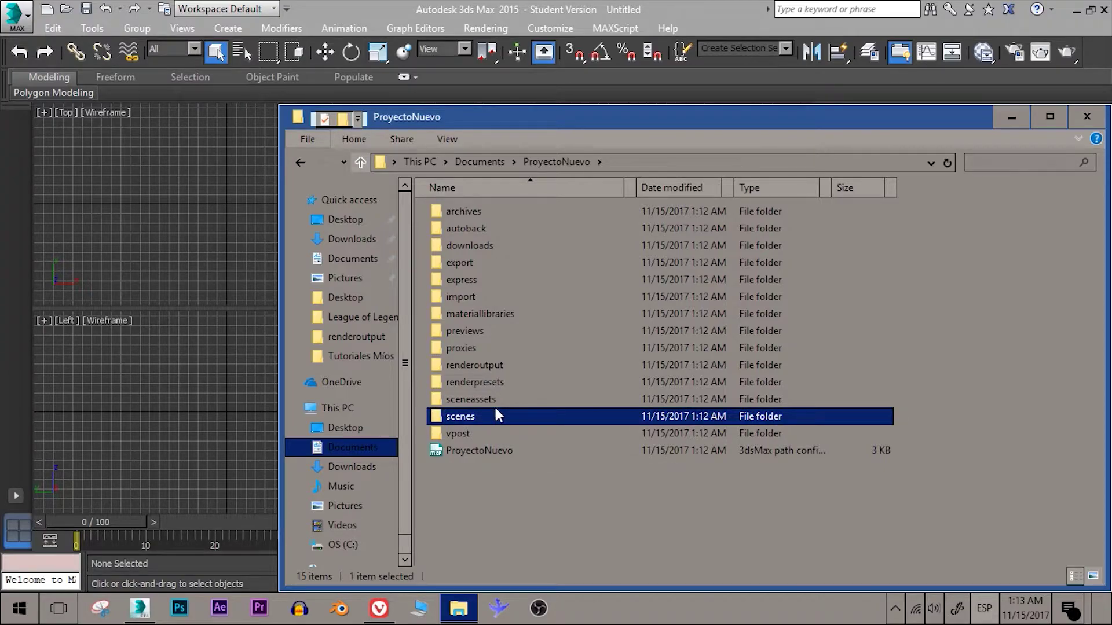
pyautogui.doubleClick(478, 414)
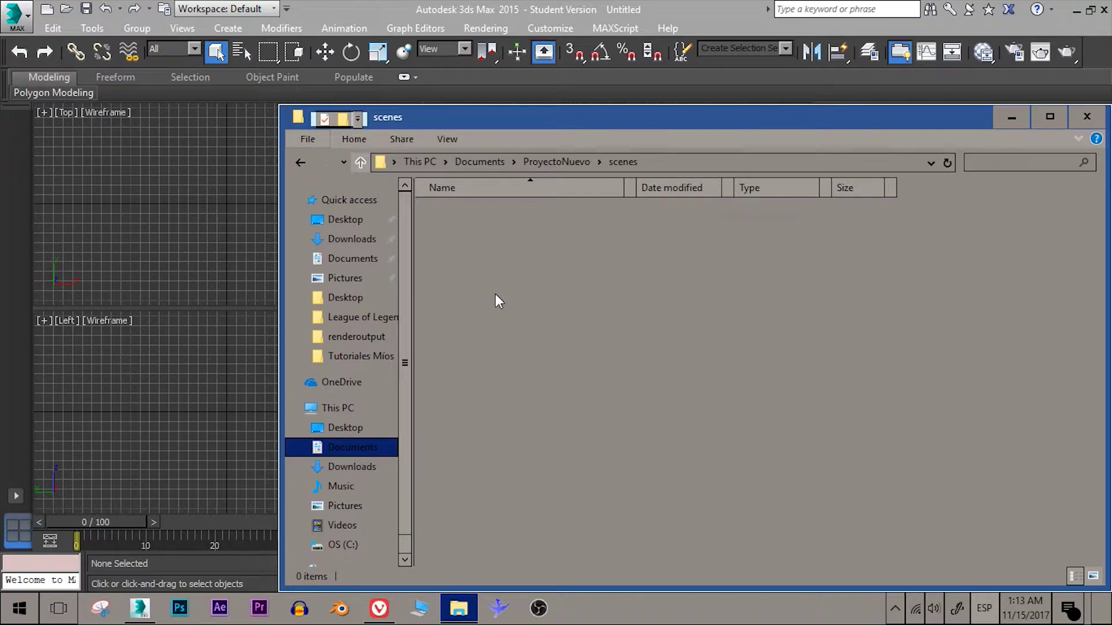
pyautogui.hotkey('alt', 'Left')
pyautogui.hotkey('alt', 'F4')
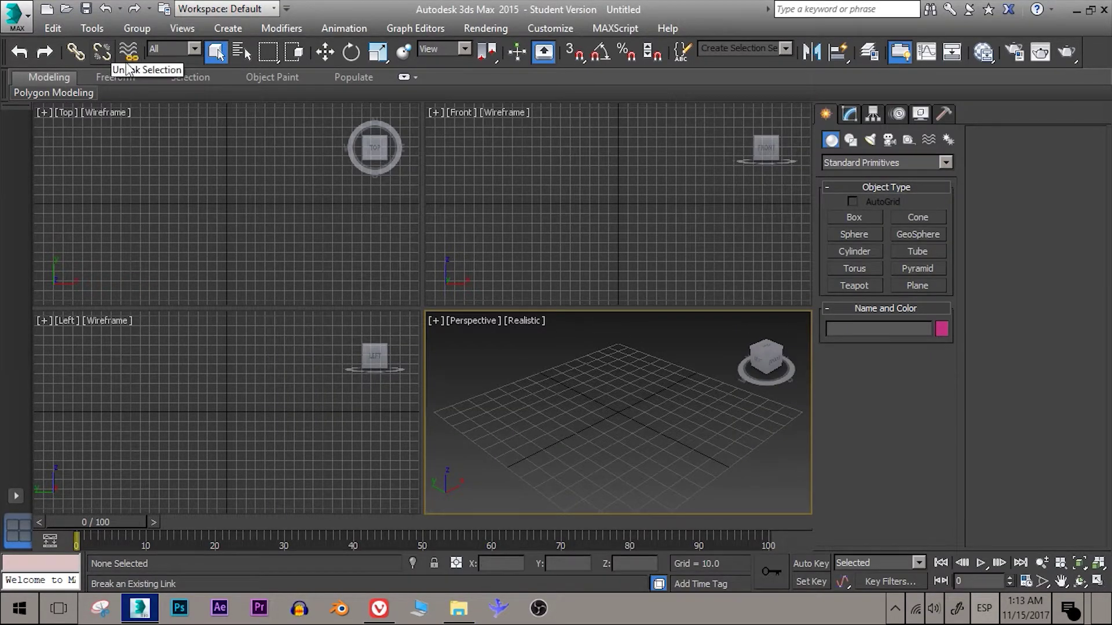
pyautogui.hotkey('alt', 'Tab')
pyautogui.click(485, 404)
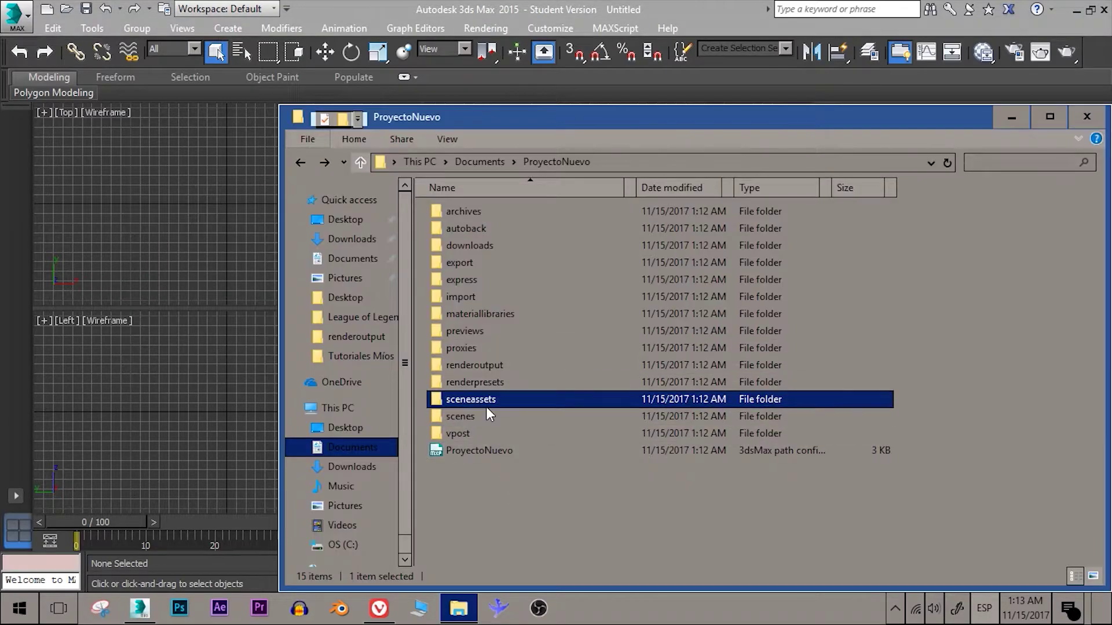
pyautogui.doubleClick(485, 419)
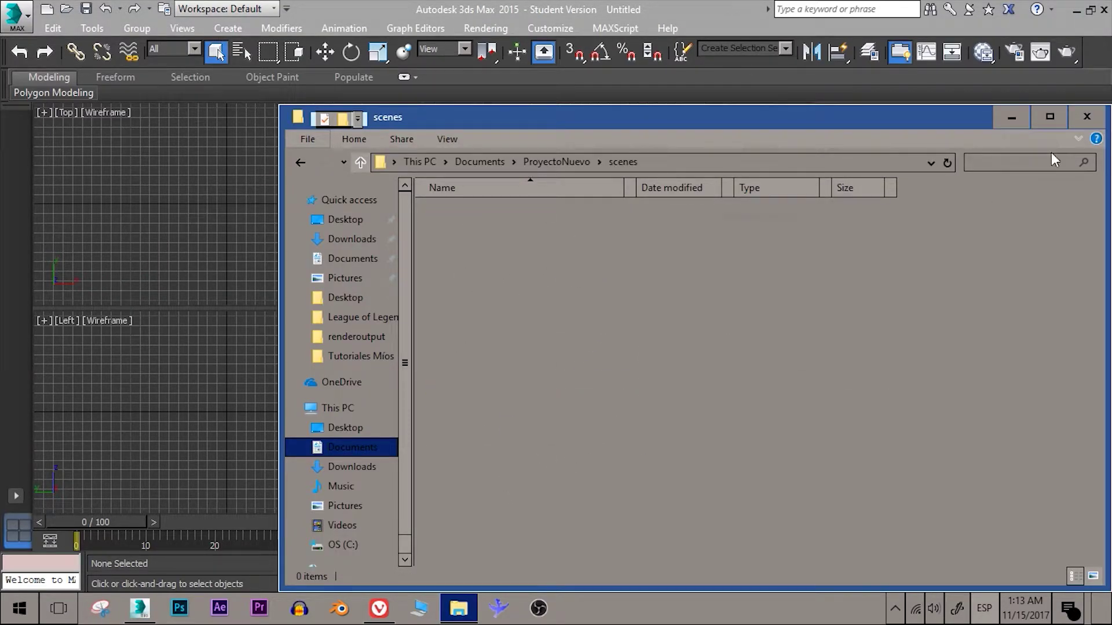
pyautogui.hotkey('alt', 'Tab')
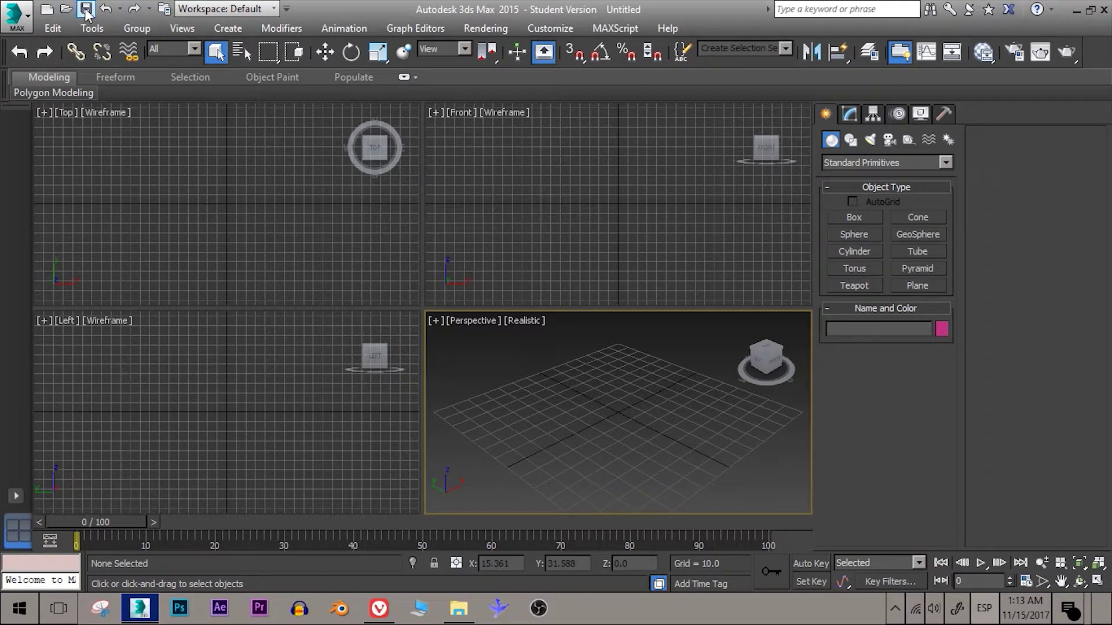
pyautogui.click(27, 22)
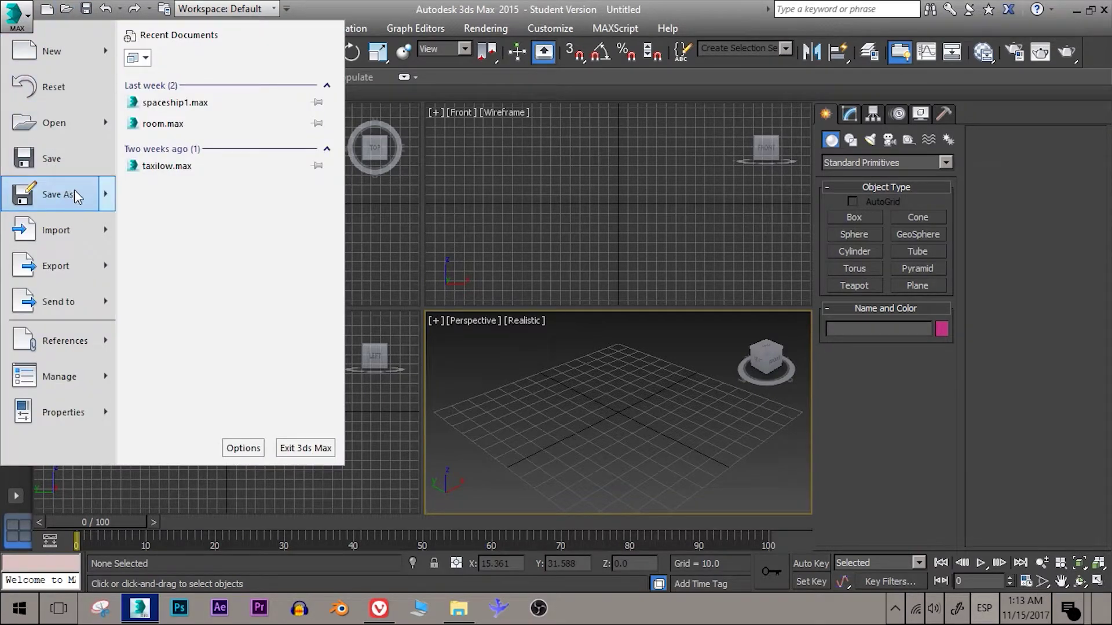
pyautogui.moveTo(59, 194)
pyautogui.click(174, 84)
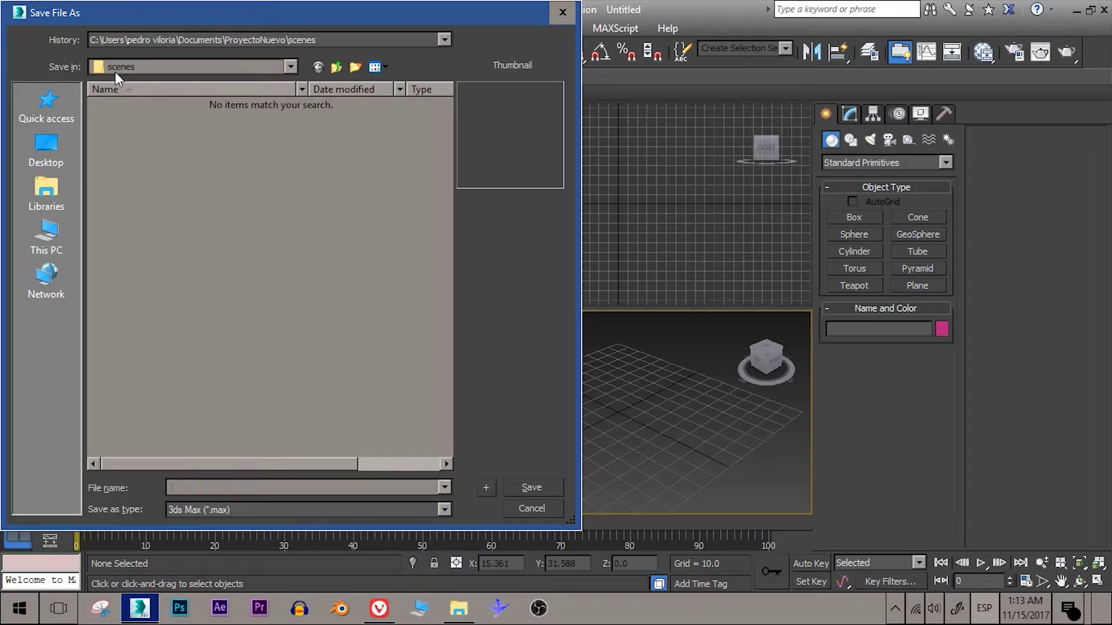
pyautogui.click(529, 510)
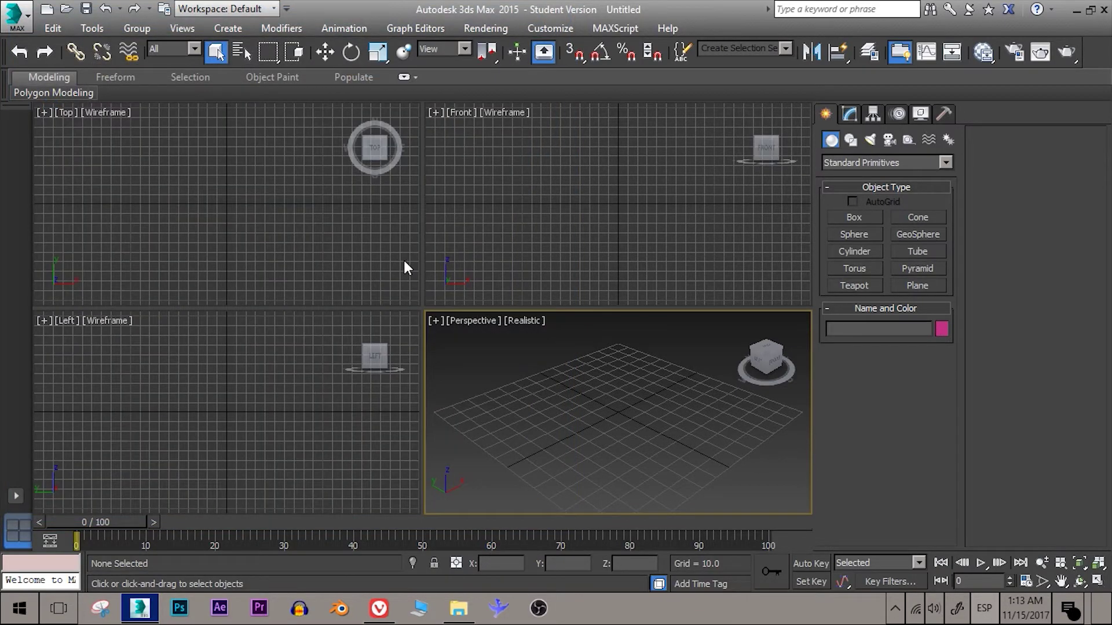
pyautogui.click(22, 18)
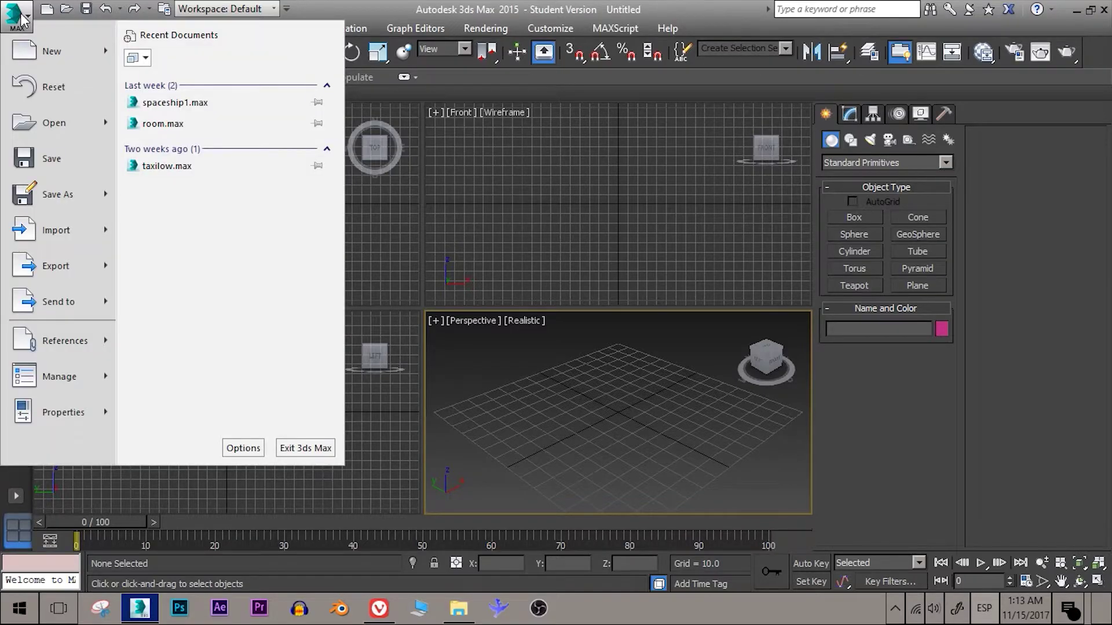
pyautogui.click(22, 18)
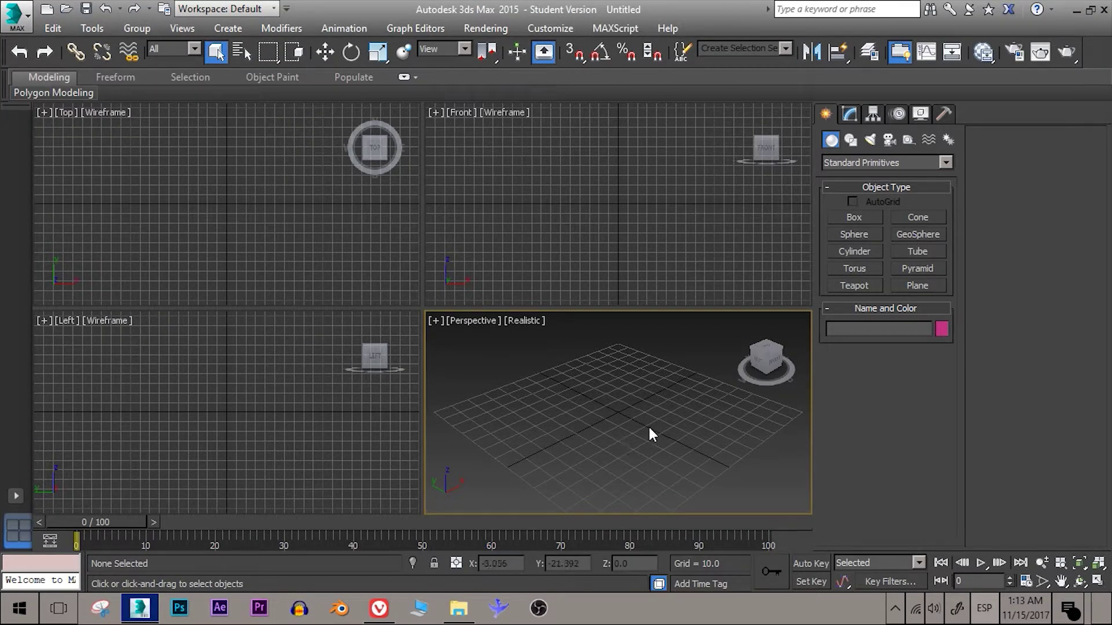
# Navigate File Explorer from scenes to ProyectoNuevo > sceneassets > images.
pyautogui.keyDown('alt'); pyautogui.moveTo(648, 425); pyautogui.dragTo(591, 427, button='middle'); pyautogui.keyUp('alt')
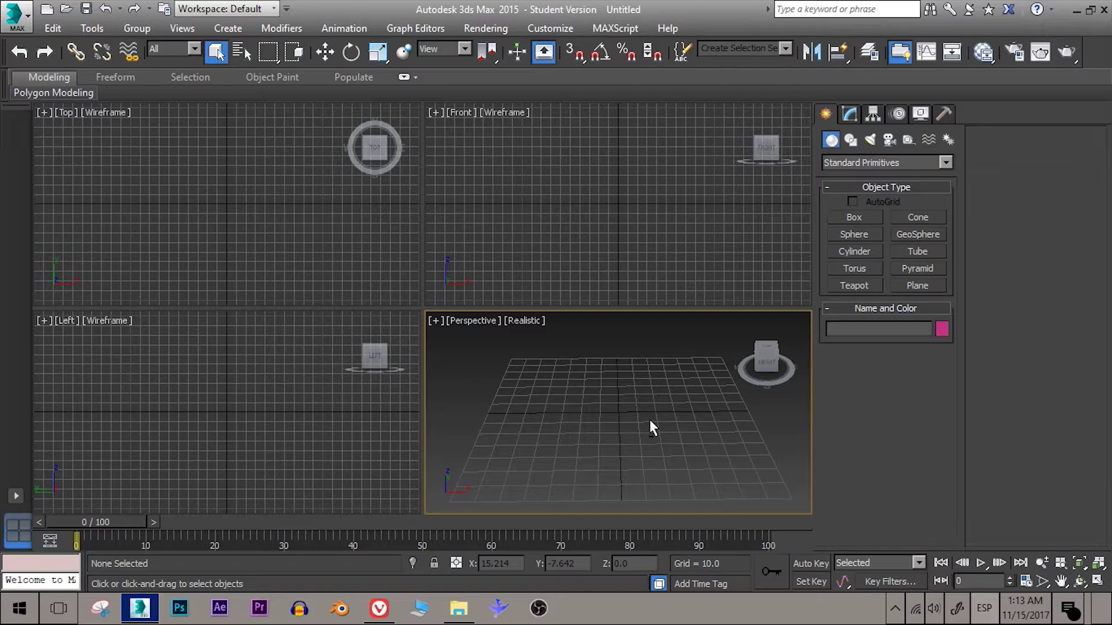
pyautogui.hotkey('alt', 'Tab')
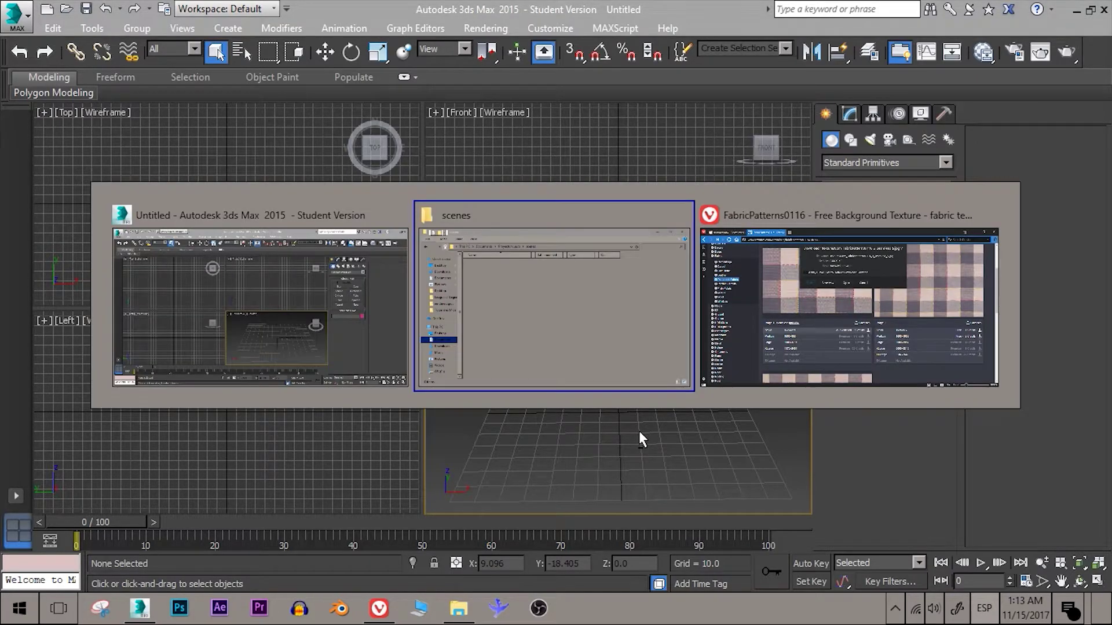
pyautogui.click(603, 344)
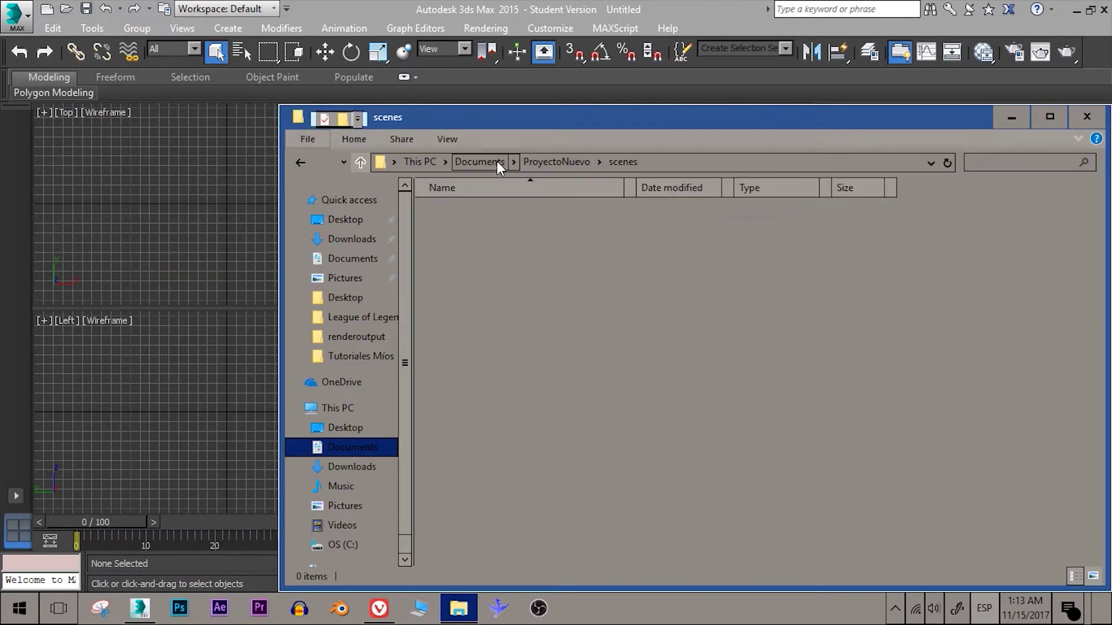
pyautogui.click(556, 161)
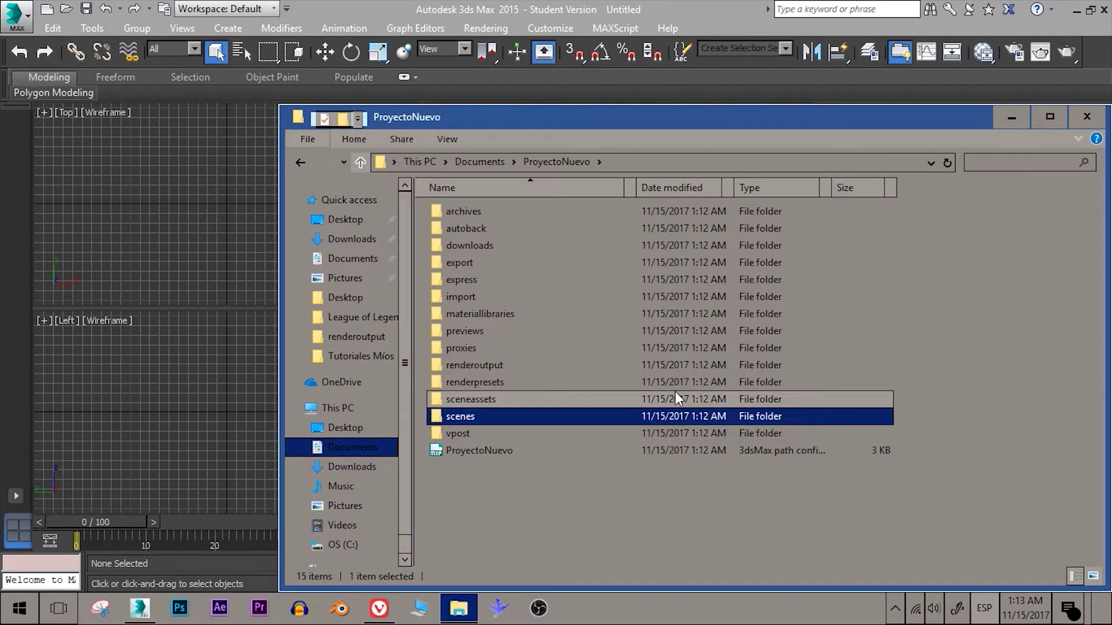
pyautogui.click(470, 401)
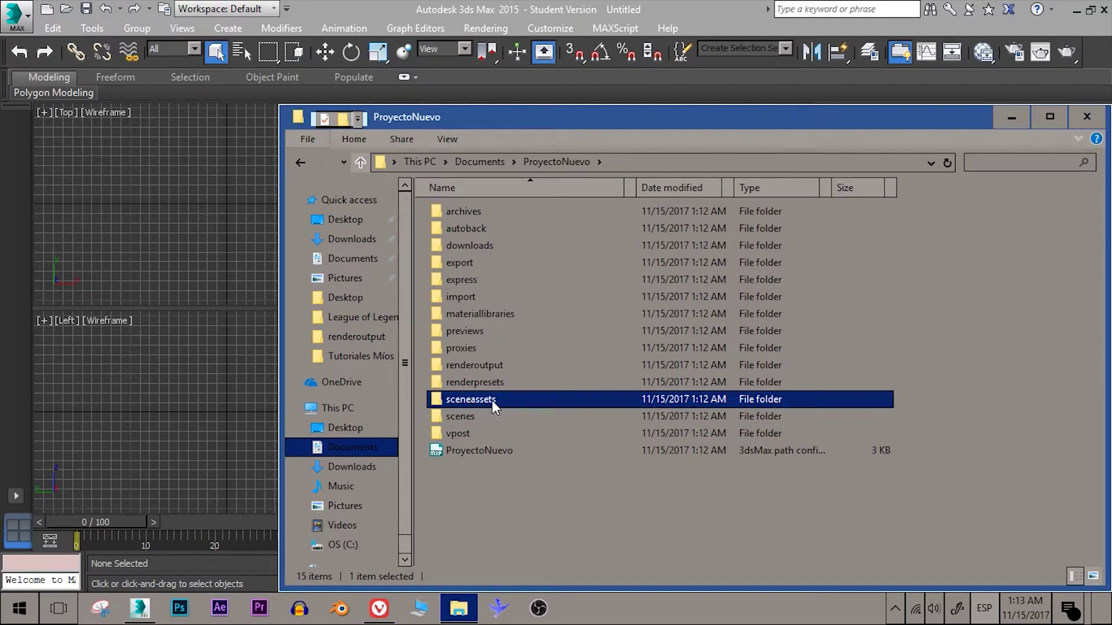
pyautogui.moveTo(471, 399)
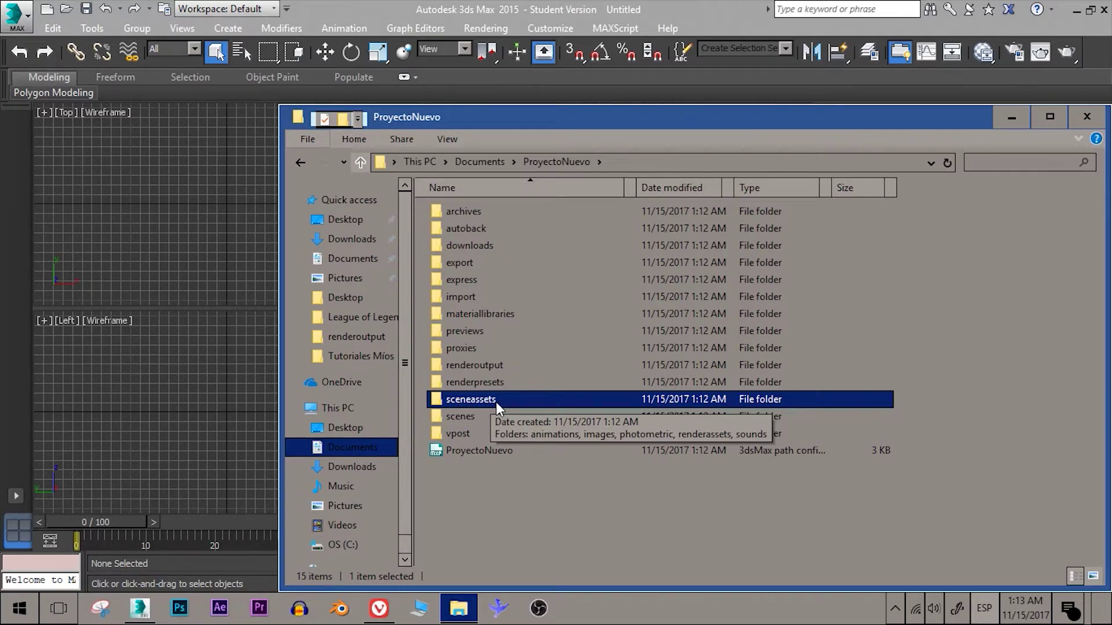
pyautogui.doubleClick(496, 402)
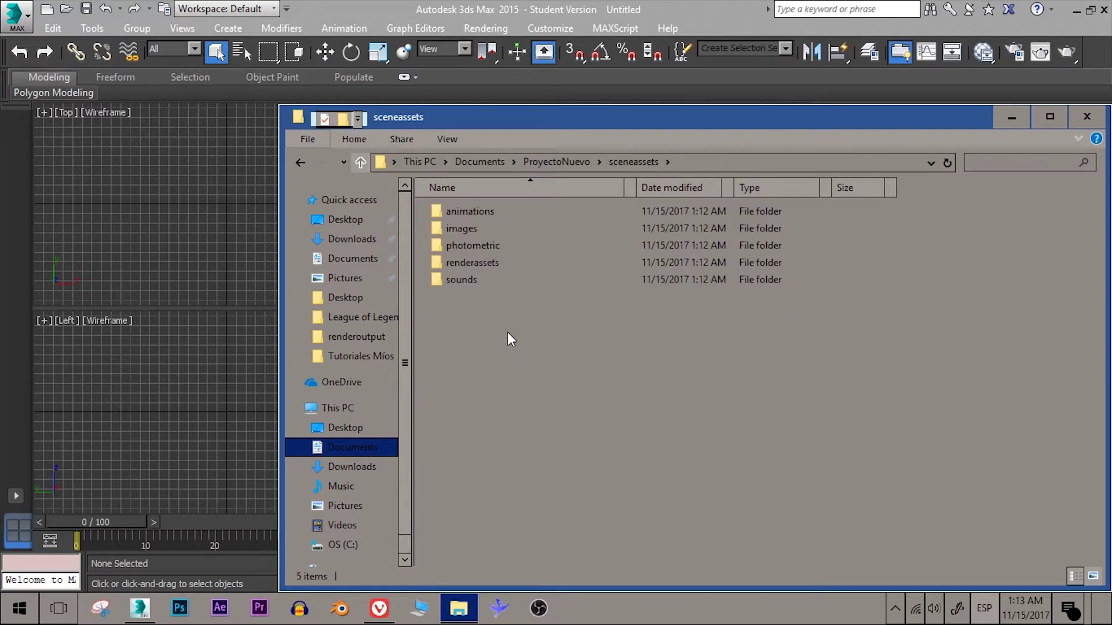
pyautogui.moveTo(461, 228)
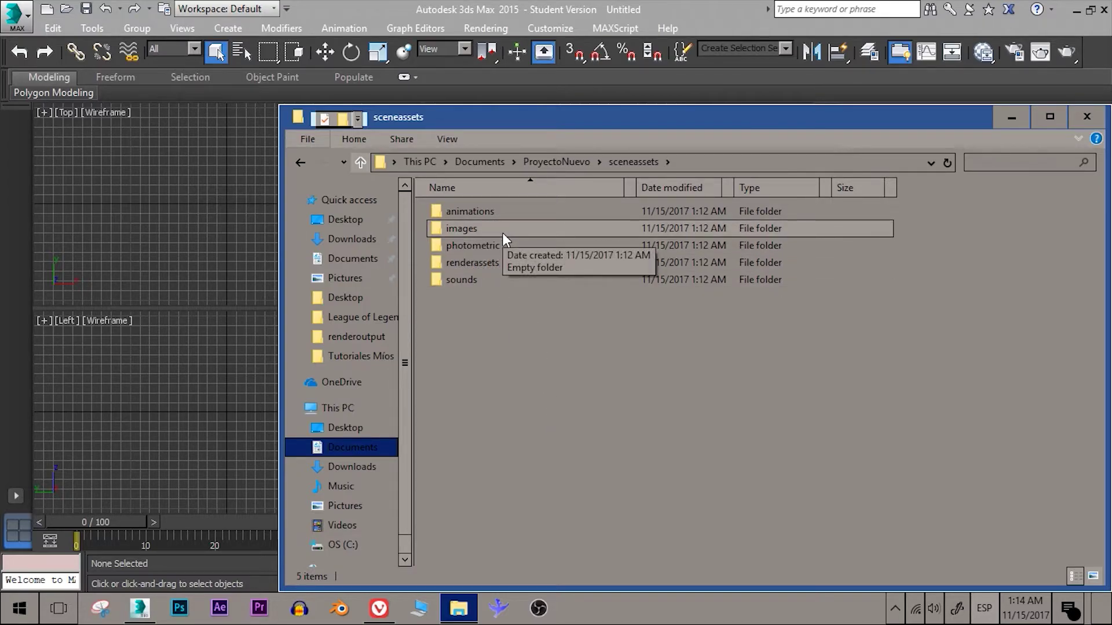
pyautogui.click(468, 228)
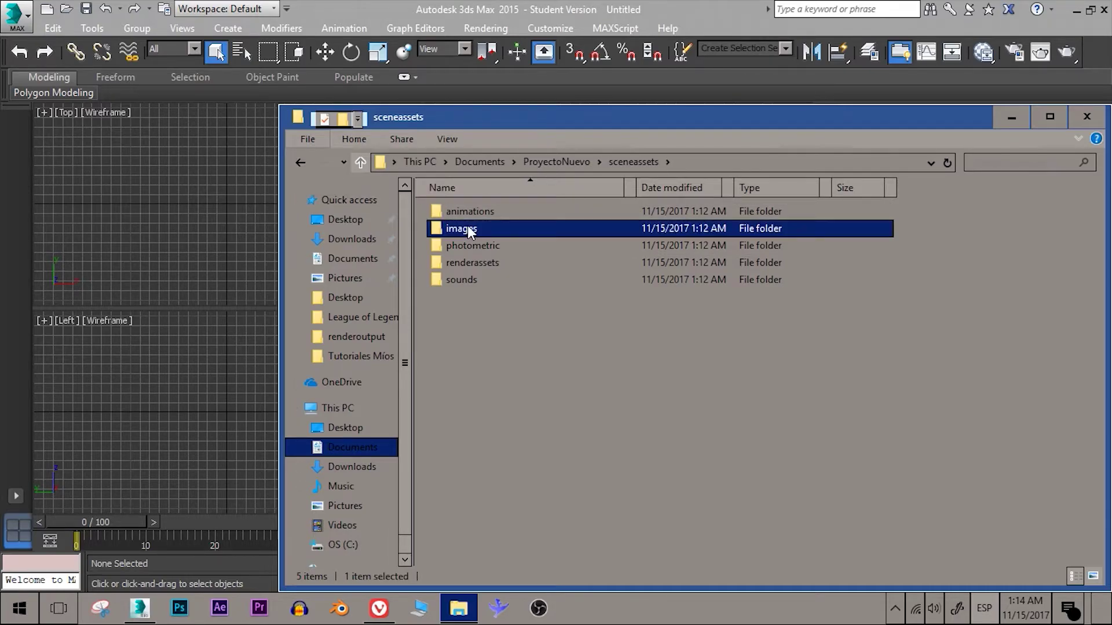
pyautogui.doubleClick(468, 229)
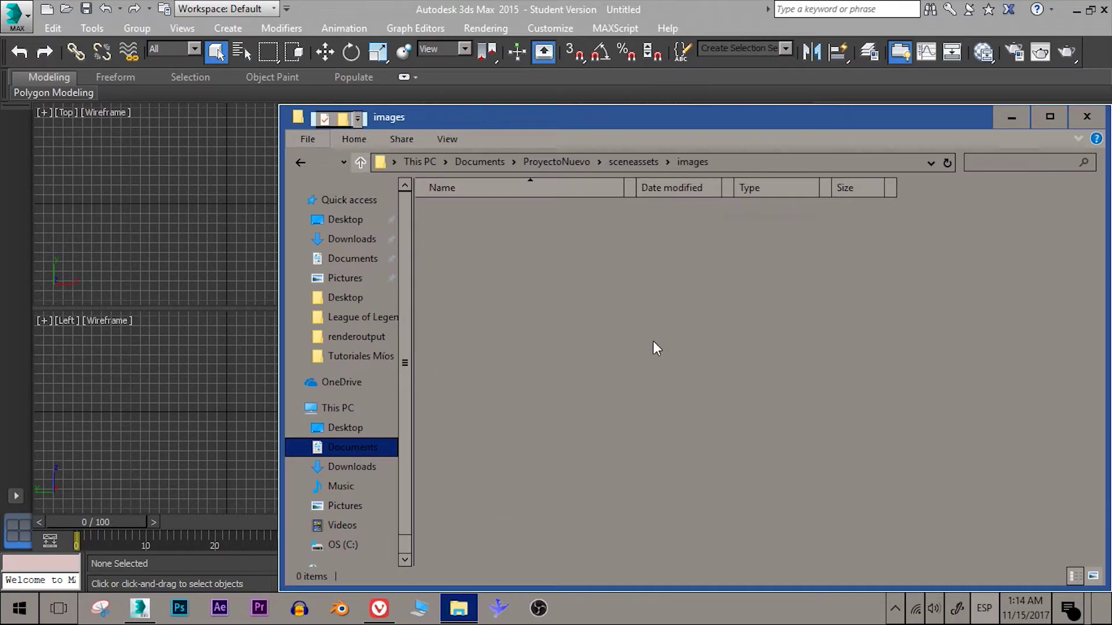
# Save TexturesCom_FabricPatterns0116_3_seamless_S.jpg into ProyectoNuevo\sceneassets\images, then return to 3ds Max.
pyautogui.click(379, 608)
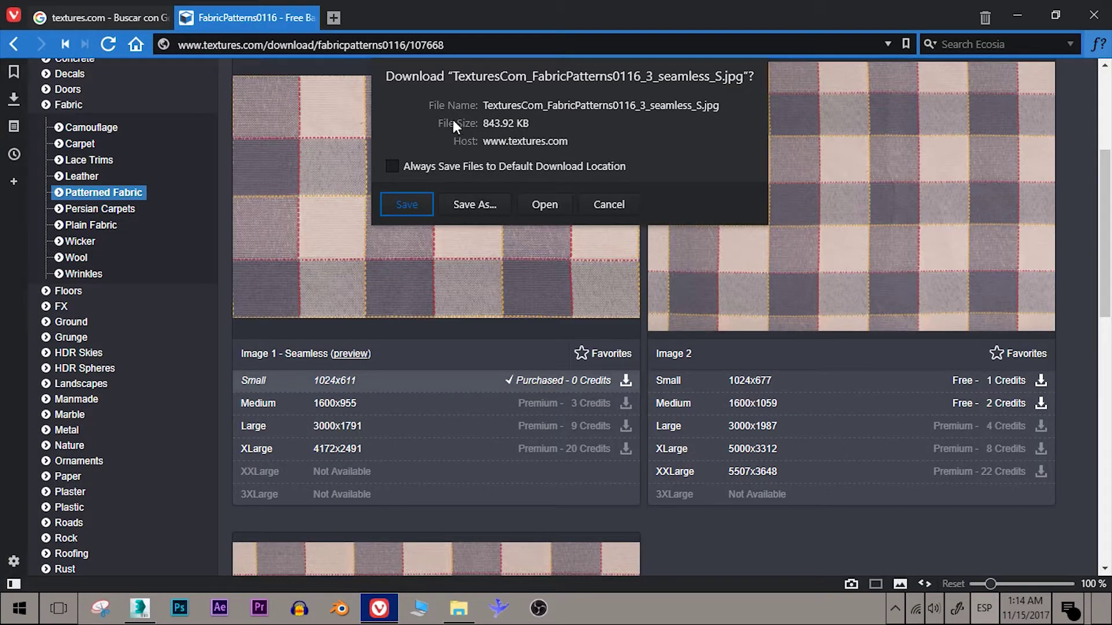
pyautogui.click(474, 204)
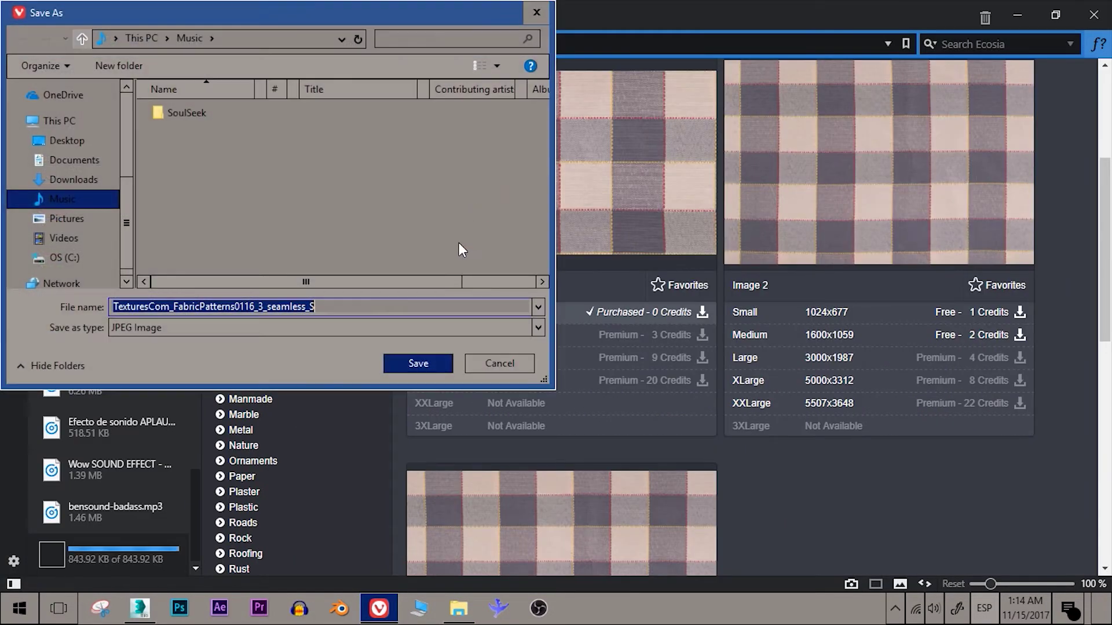
pyautogui.click(90, 161)
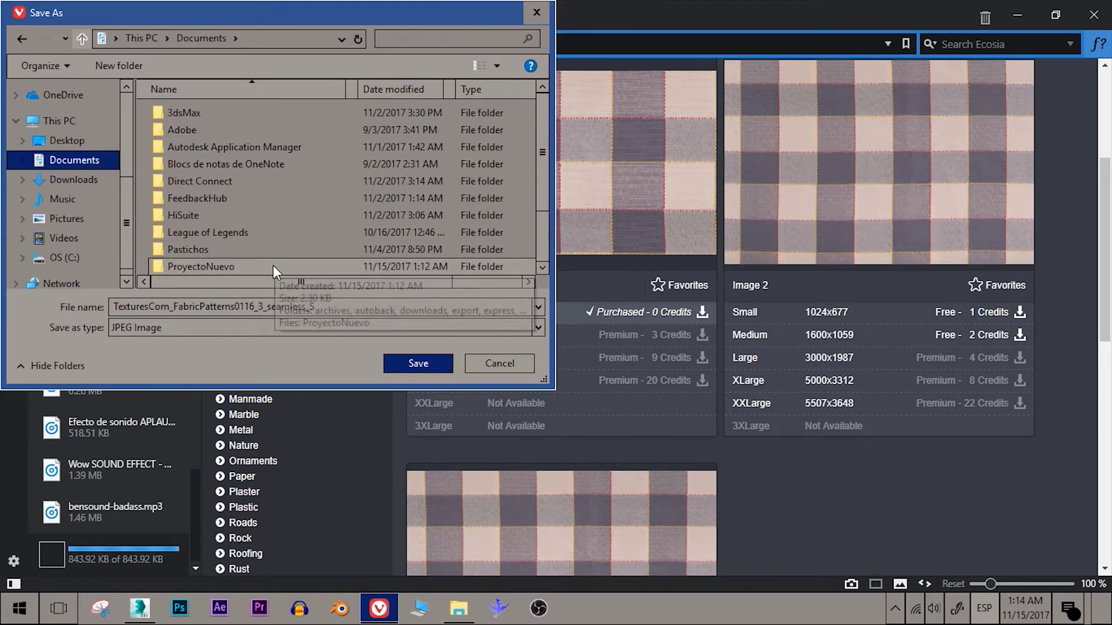
pyautogui.doubleClick(273, 266)
pyautogui.moveTo(545, 159); pyautogui.dragTo(545, 209)
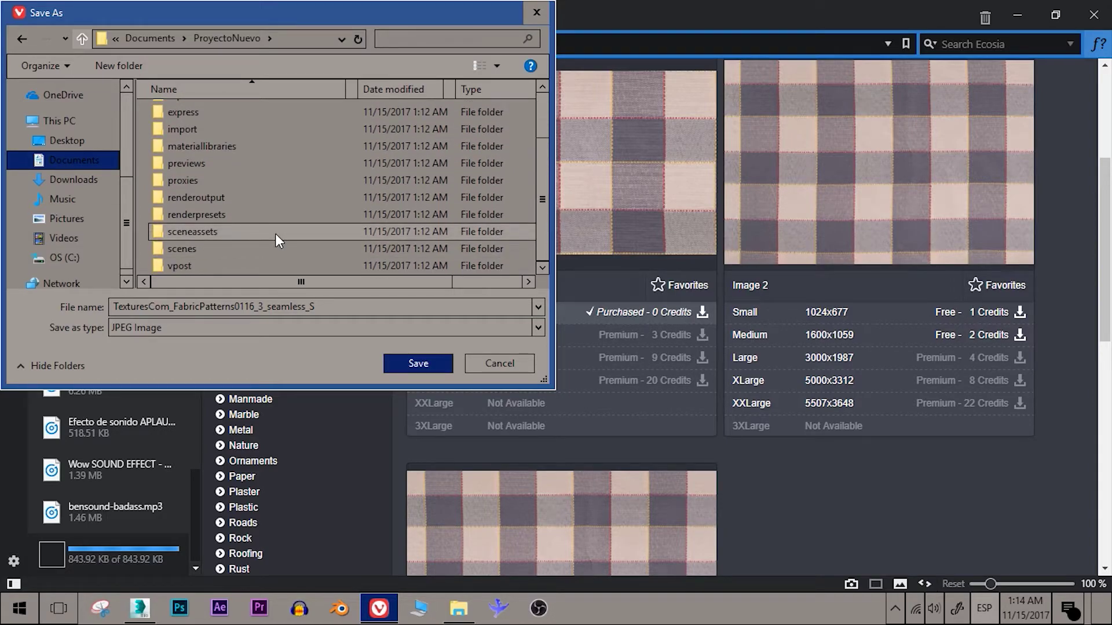
pyautogui.doubleClick(215, 231)
pyautogui.click(228, 137)
pyautogui.doubleClick(228, 137)
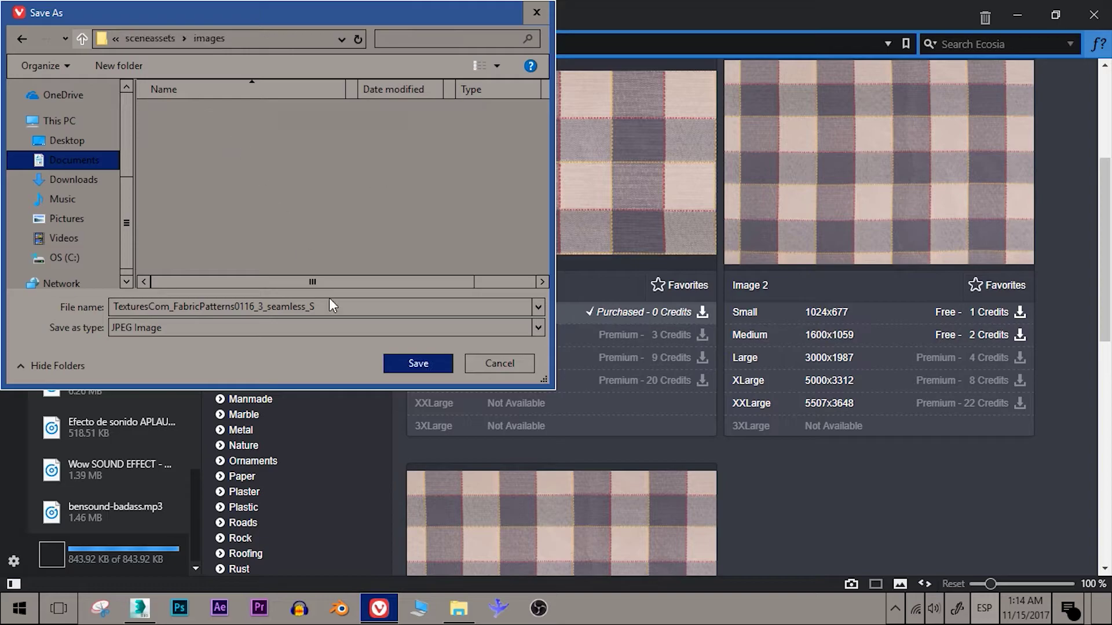
pyautogui.click(426, 364)
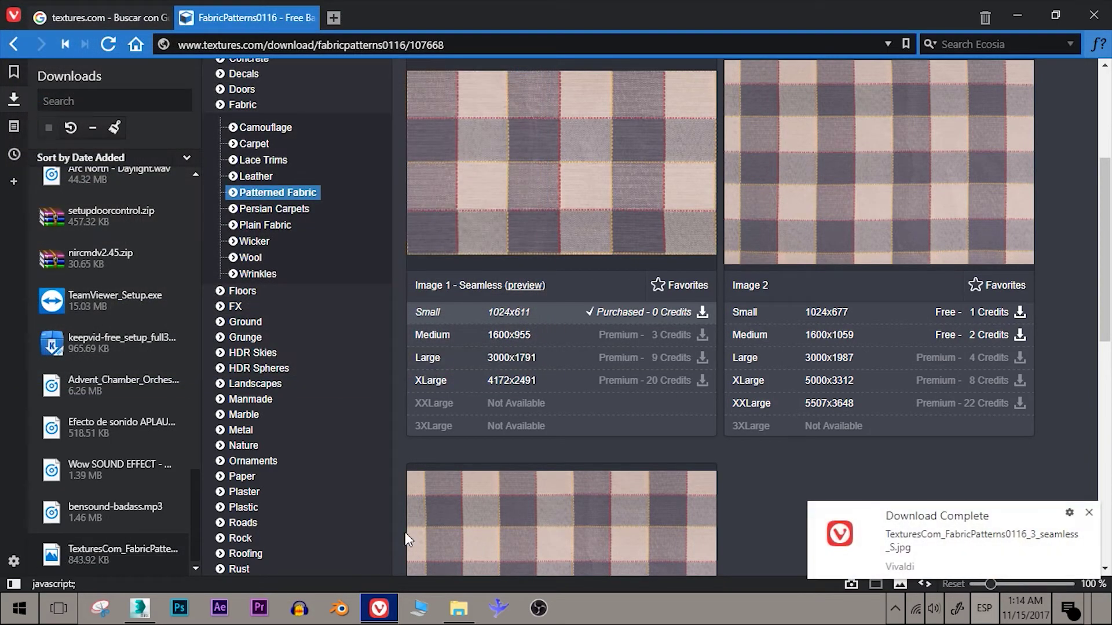
pyautogui.click(139, 608)
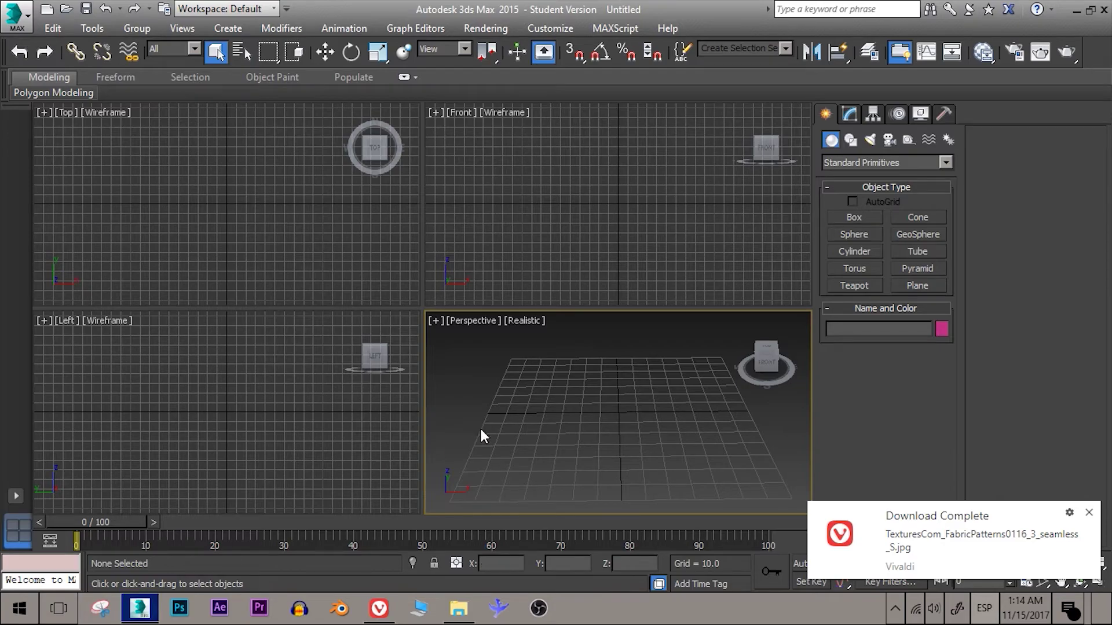
# Go back up to the ProyectoNuevo folder and open its empty renderoutput subfolder.
pyautogui.click(1089, 513)
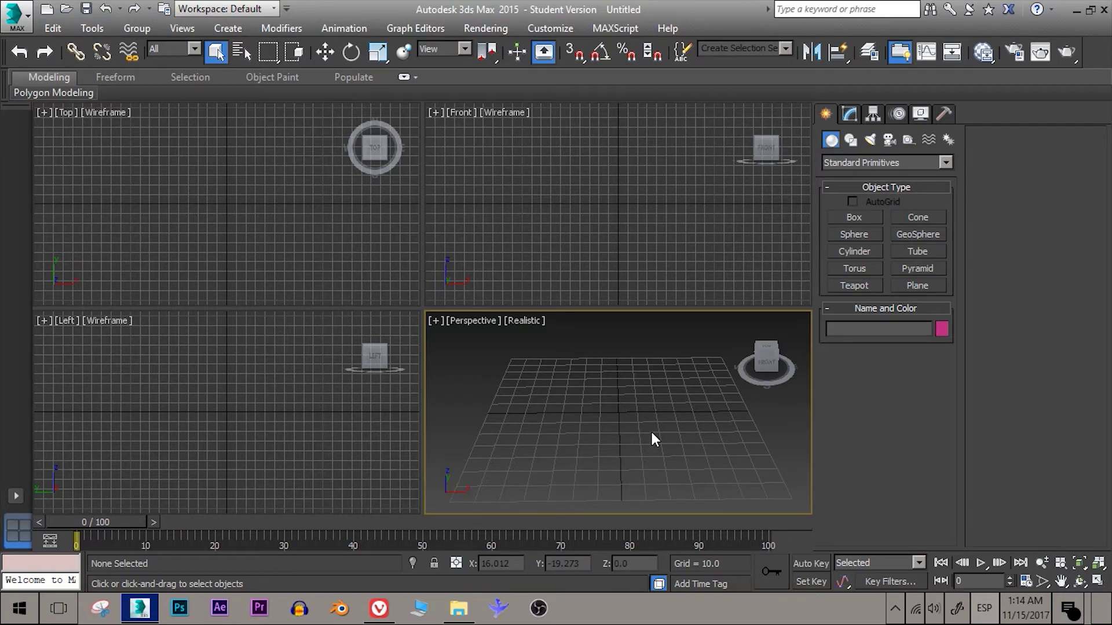
pyautogui.click(458, 608)
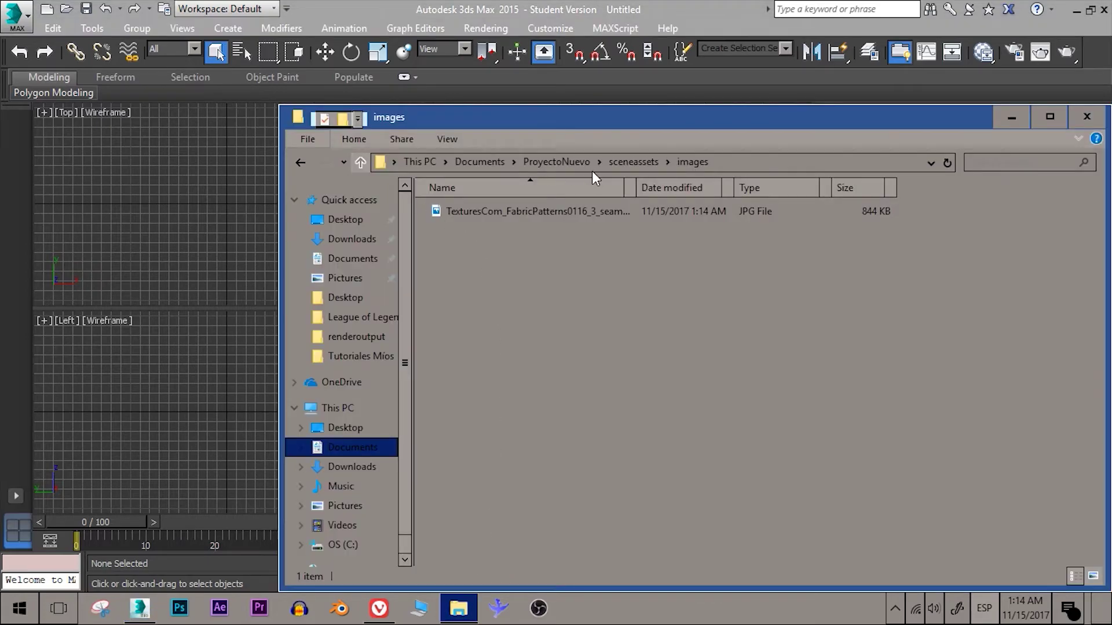
pyautogui.click(578, 163)
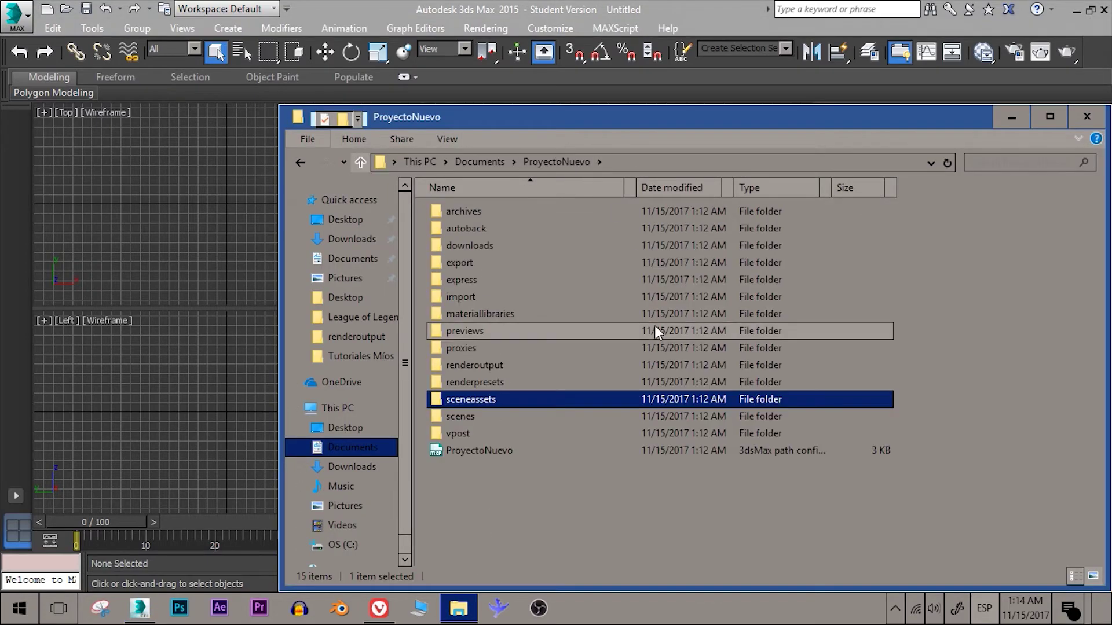
pyautogui.click(471, 364)
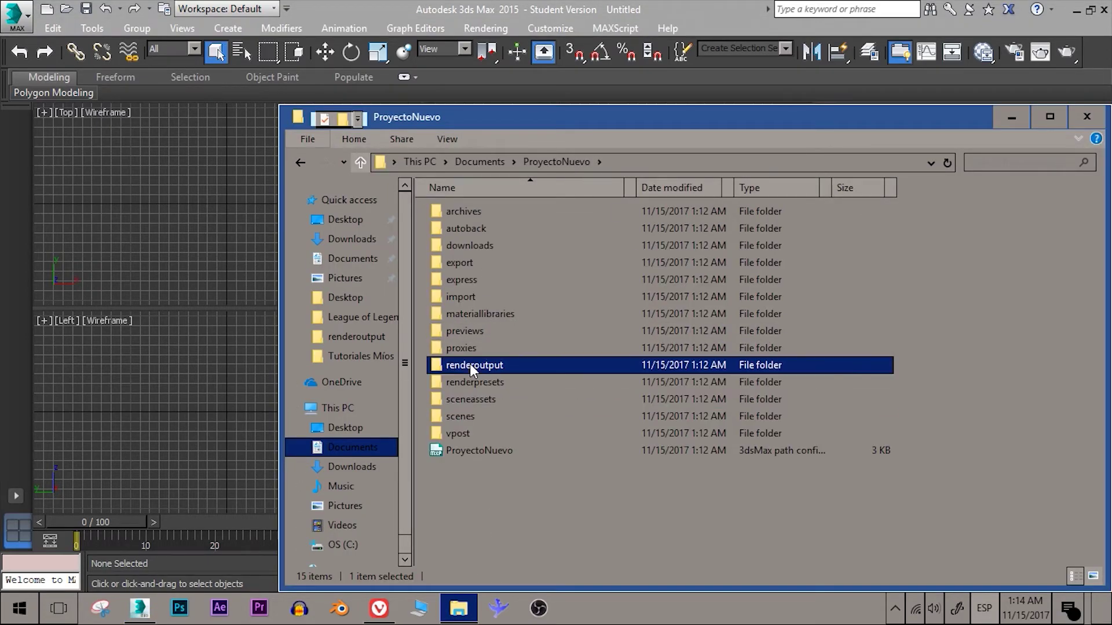
pyautogui.keyDown('ctrl'); pyautogui.click(490, 398); pyautogui.keyUp('ctrl')
pyautogui.keyDown('ctrl'); pyautogui.click(475, 415); pyautogui.keyUp('ctrl')
pyautogui.click(526, 401)
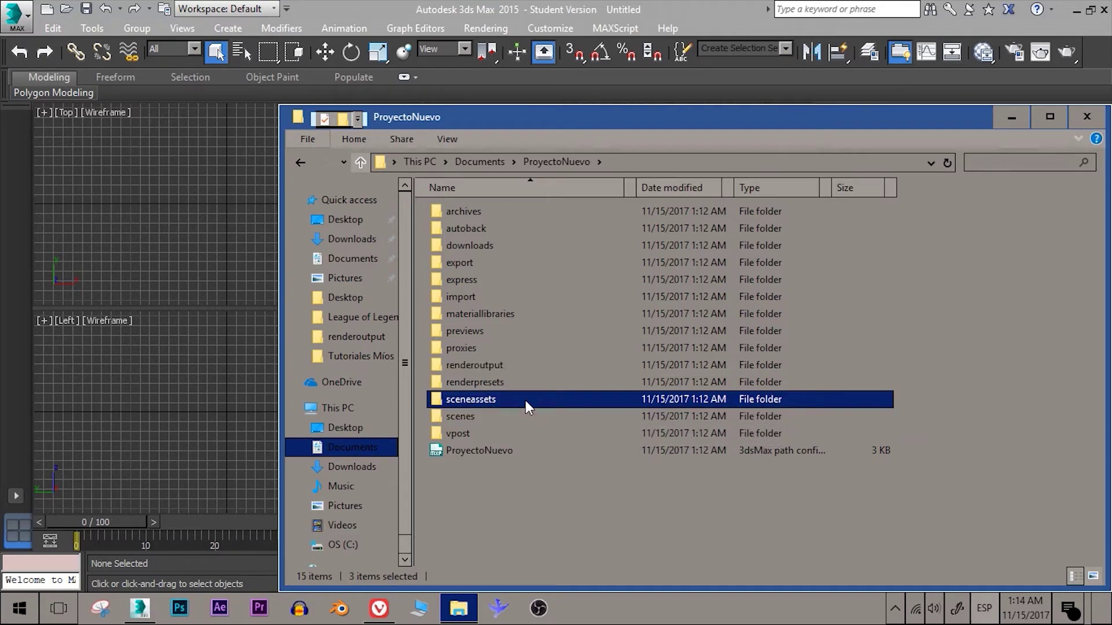
pyautogui.click(501, 368)
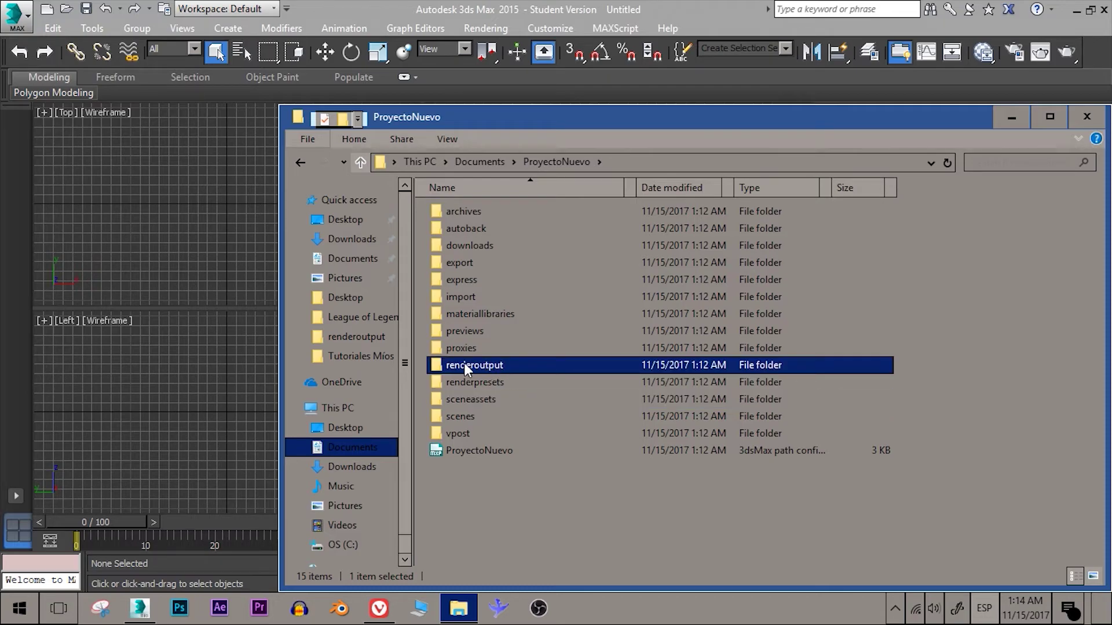
pyautogui.moveTo(473, 365)
pyautogui.doubleClick(471, 365)
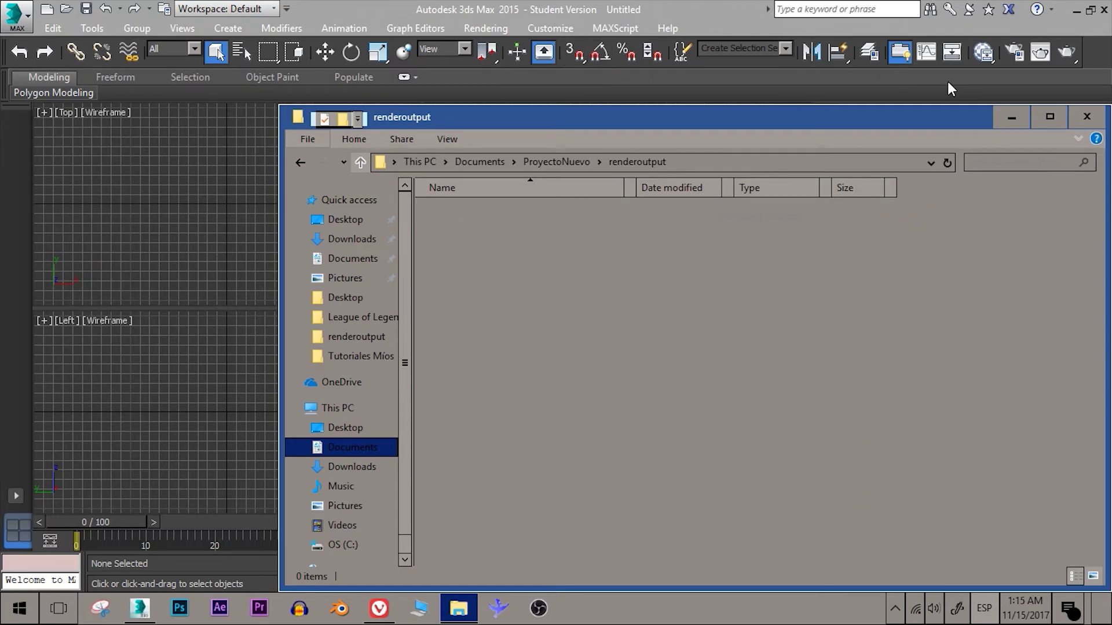
# Render the empty Perspective view as a test, then close the black rendered frame.
pyautogui.click(1023, 115)
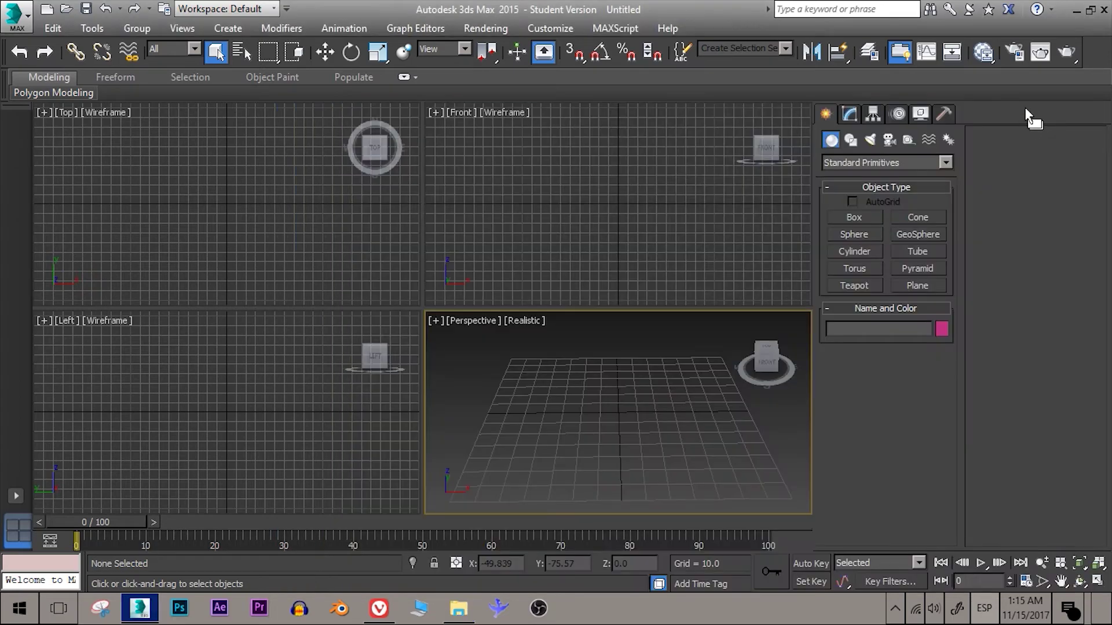
pyautogui.click(1069, 53)
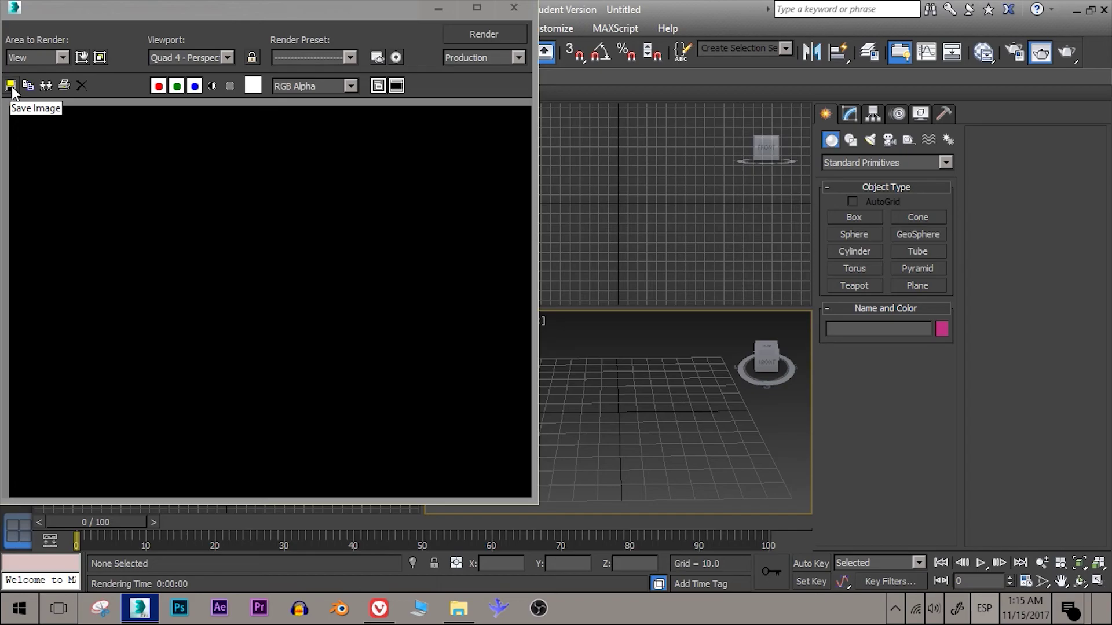
pyautogui.click(515, 8)
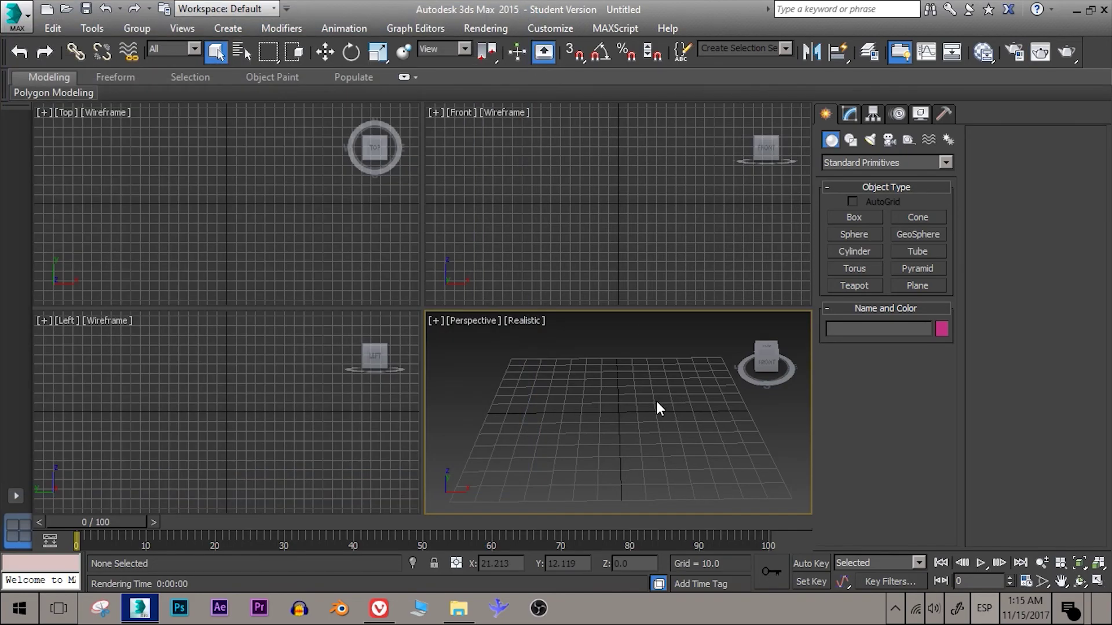
# Orbit the Perspective view and start creating a Box primitive on the grid.
pyautogui.moveTo(658, 430)
pyautogui.keyDown('alt'); pyautogui.mouseDown(button='middle')
pyautogui.moveTo(610, 418)
pyautogui.moveTo(688, 371)
pyautogui.mouseUp(button='middle'); pyautogui.keyUp('alt')
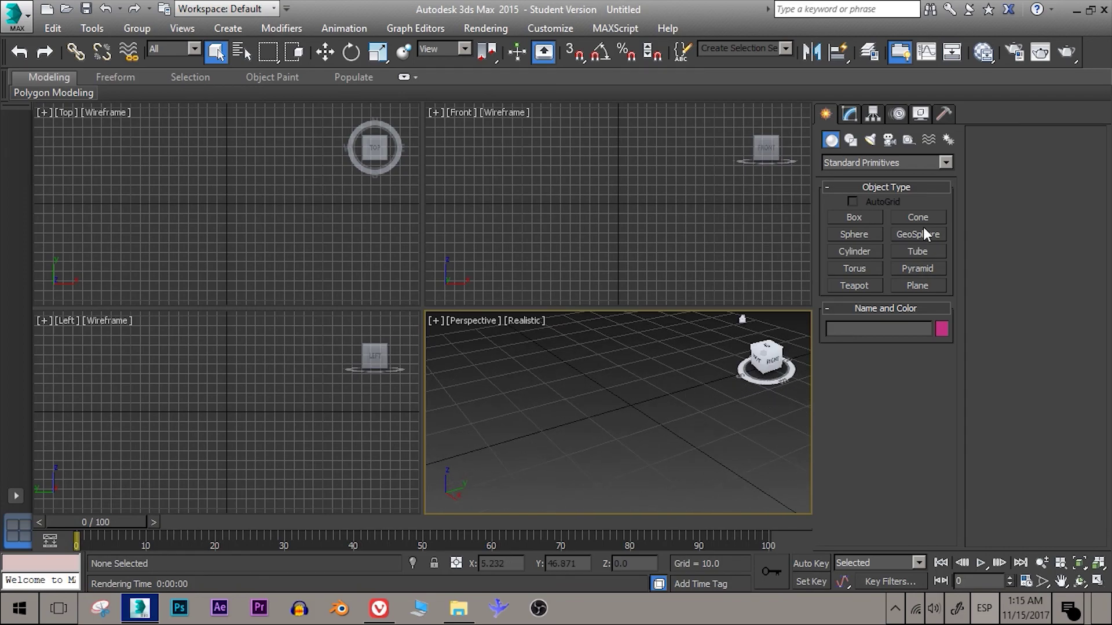
pyautogui.click(869, 216)
pyautogui.keyDown('alt'); pyautogui.moveTo(593, 393); pyautogui.dragTo(589, 480, button='middle'); pyautogui.keyUp('alt')
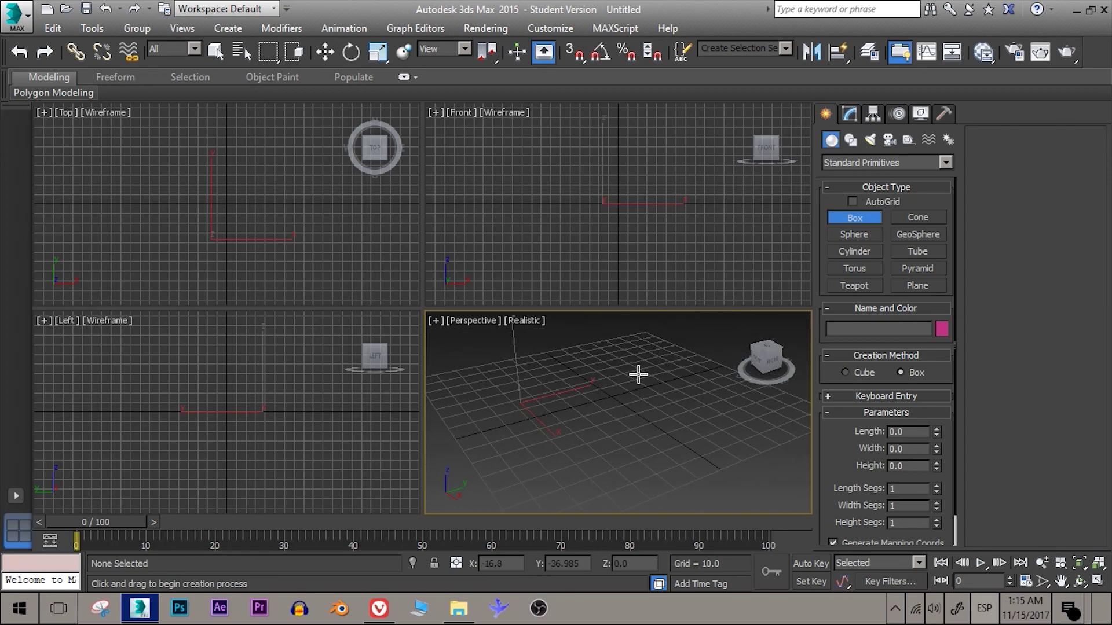